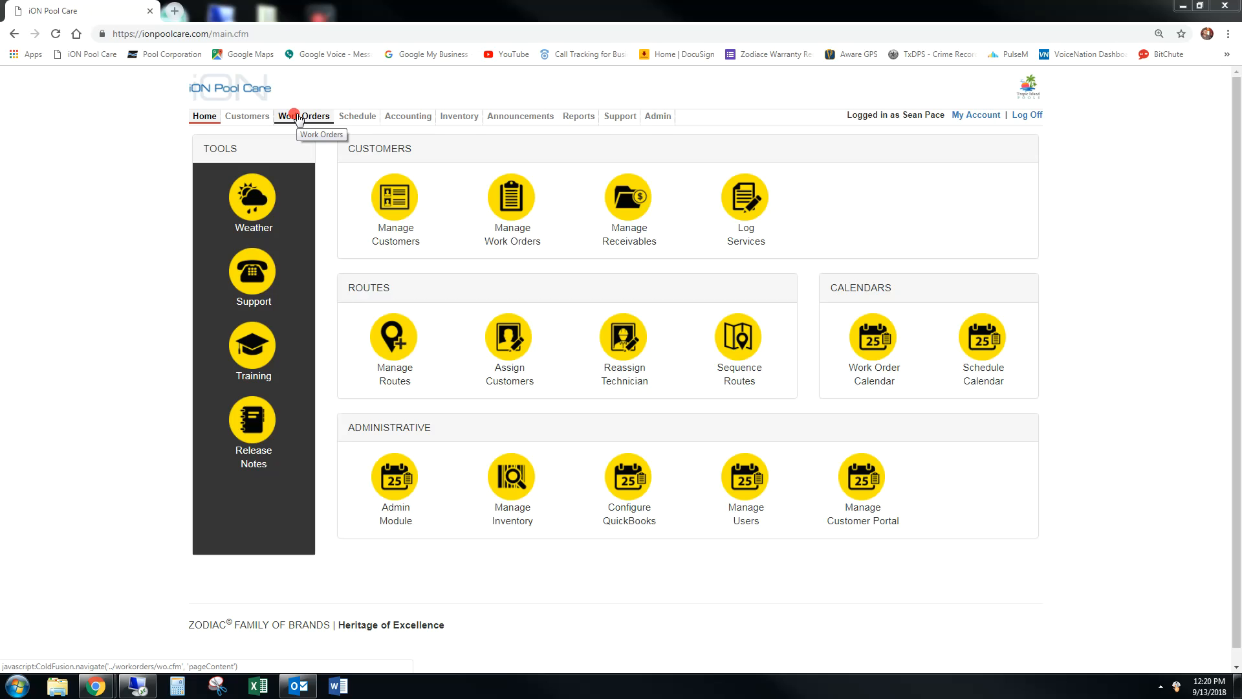
Step: Open the work order templates and bring up the S1 Service Call template for modification
{"action": "left_click", "coordinate": [297, 117]}
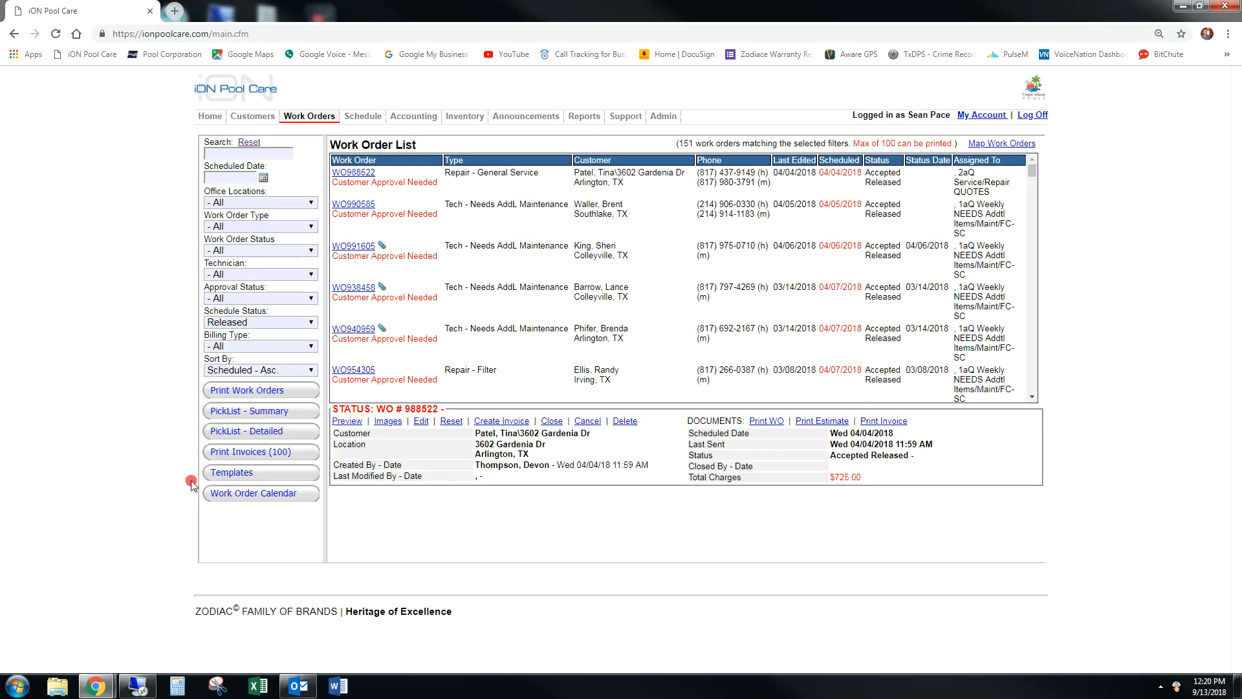
{"action": "left_click", "coordinate": [247, 477]}
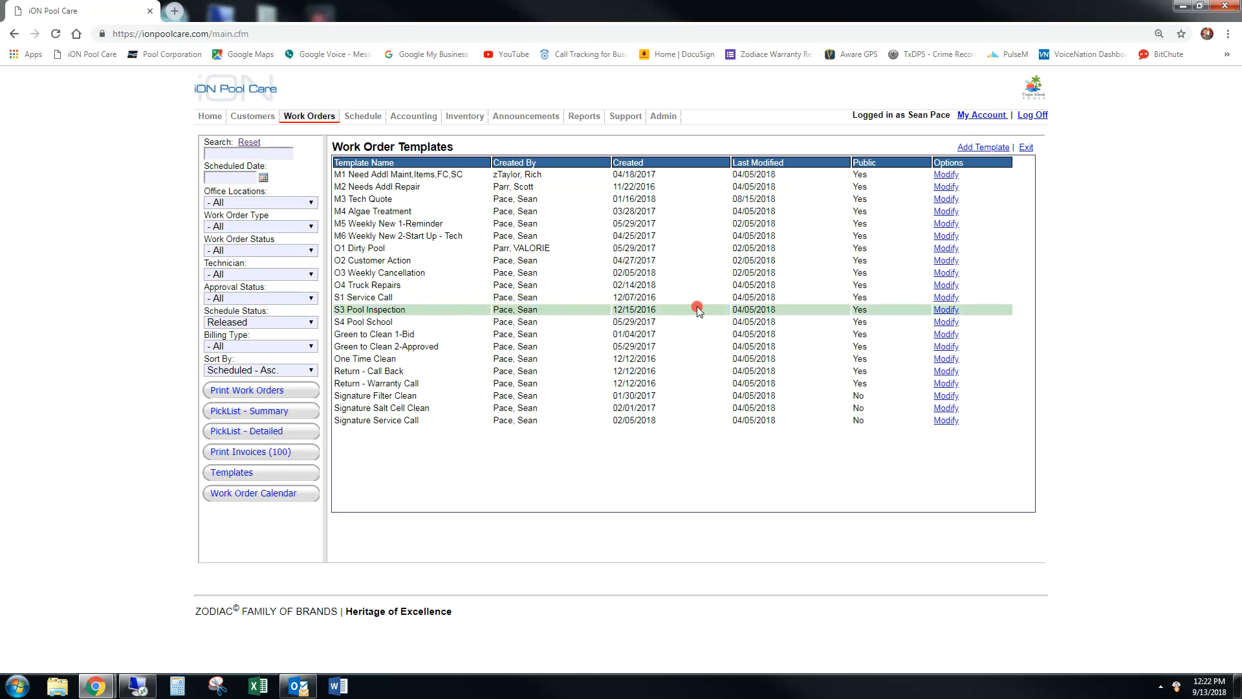
{"action": "left_click", "coordinate": [942, 301]}
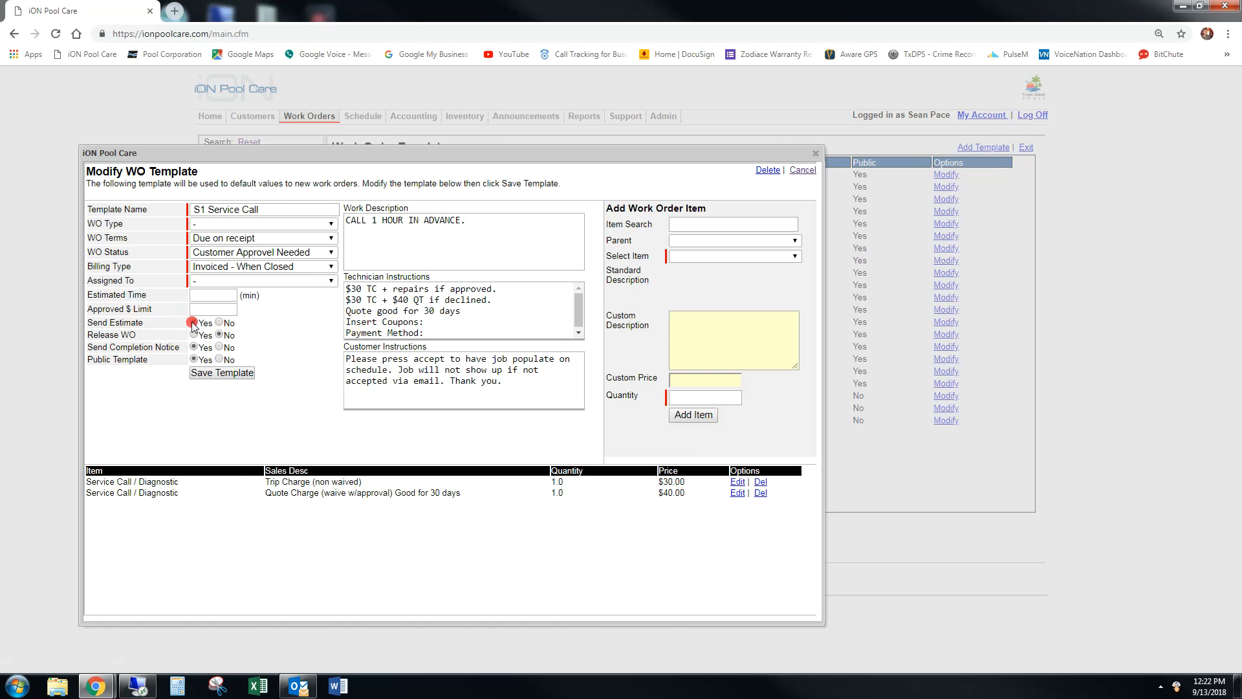
{"action": "left_click", "coordinate": [223, 336]}
{"action": "left_click", "coordinate": [685, 482]}
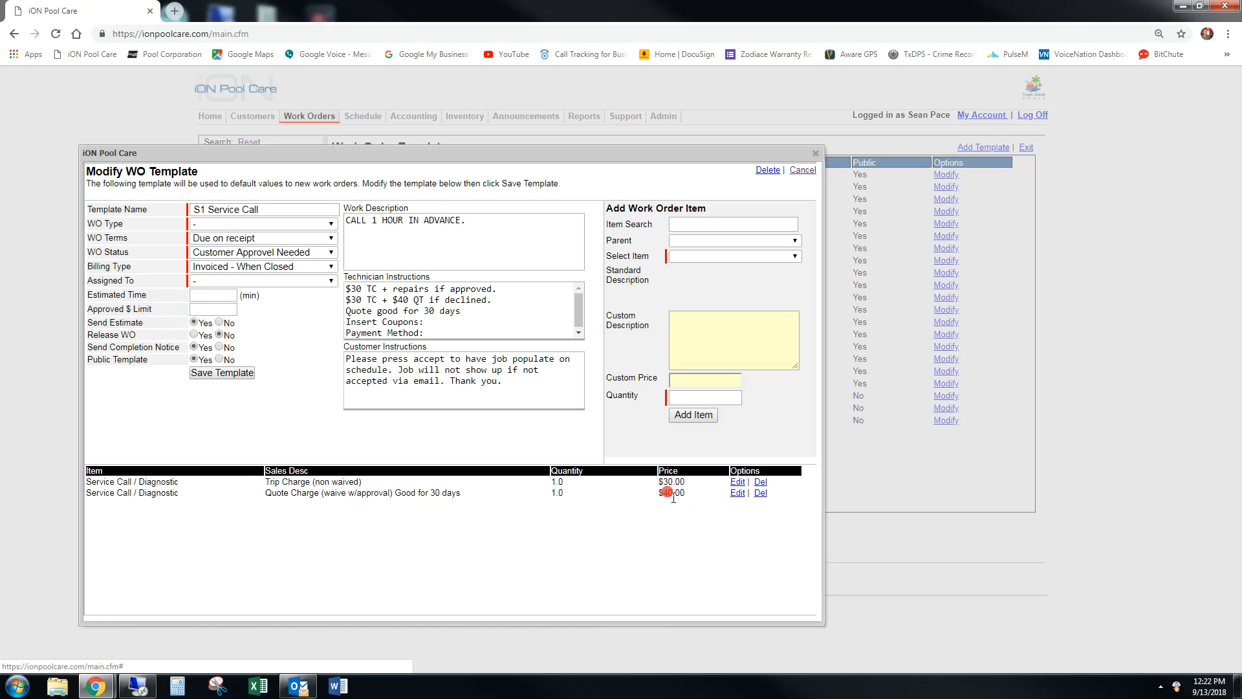
Step: Add a Misc Other Service / Install item to the template with custom description Coupon, custom price 0.00 and quantity -1
{"action": "left_click", "coordinate": [694, 220]}
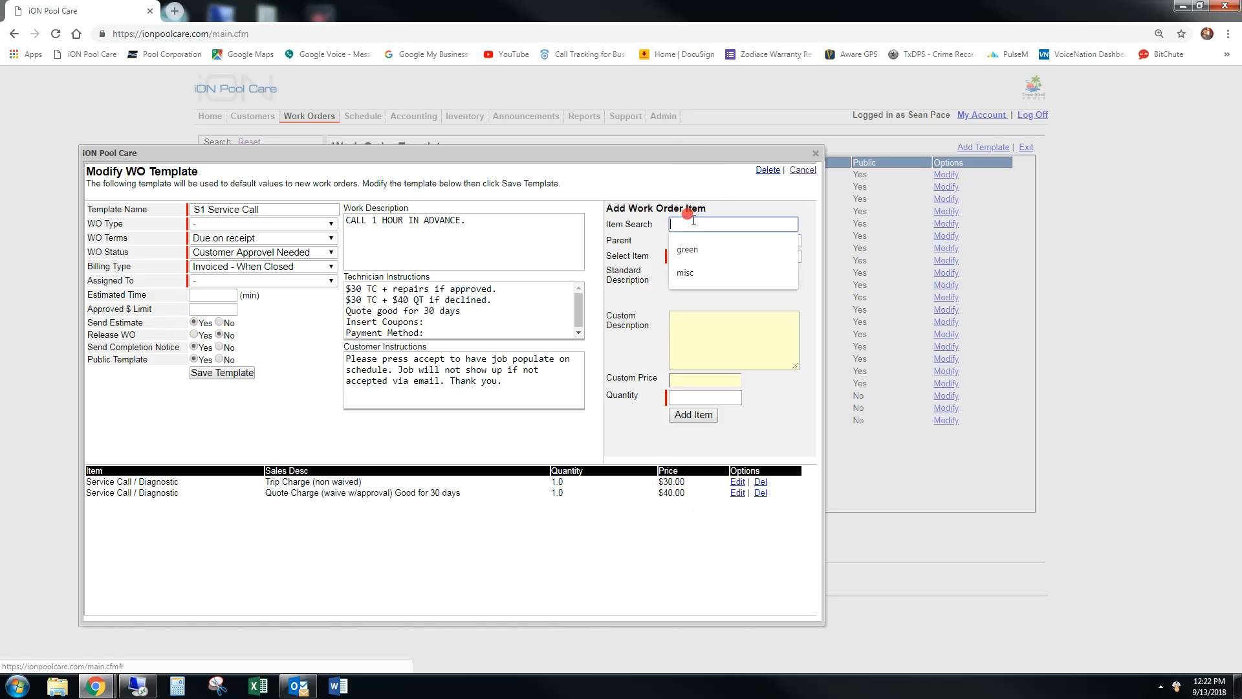
{"action": "type", "text": "misc"}
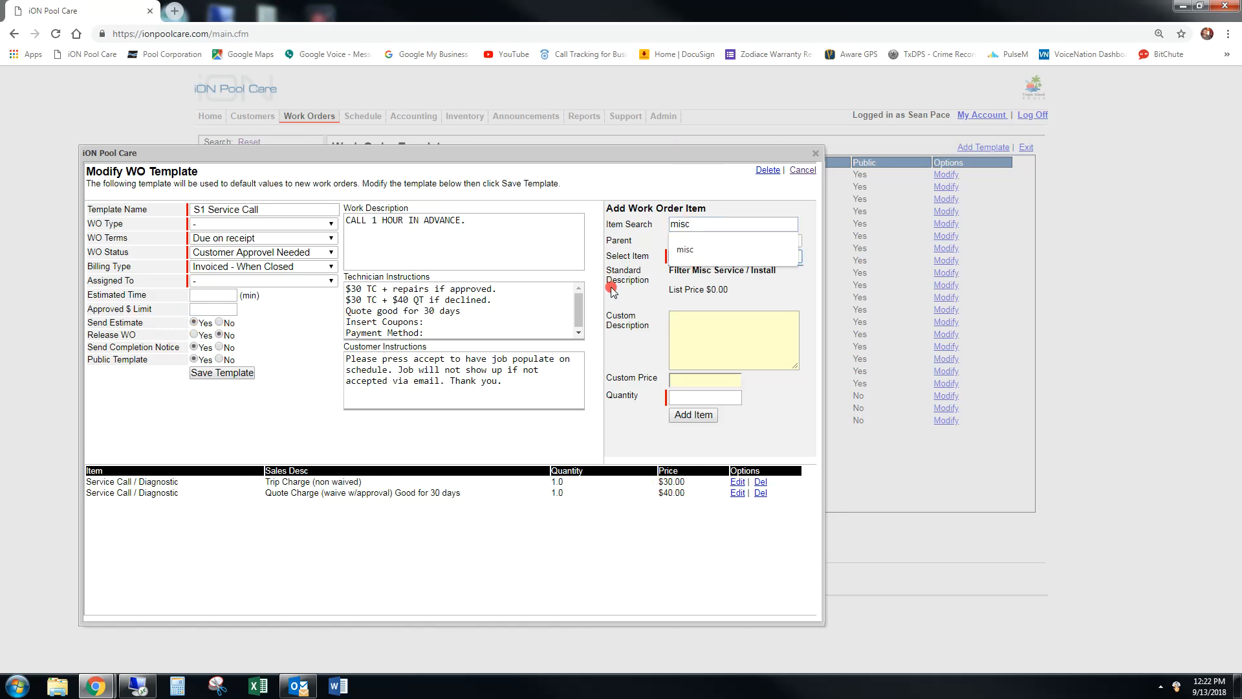
{"action": "left_click", "coordinate": [794, 257]}
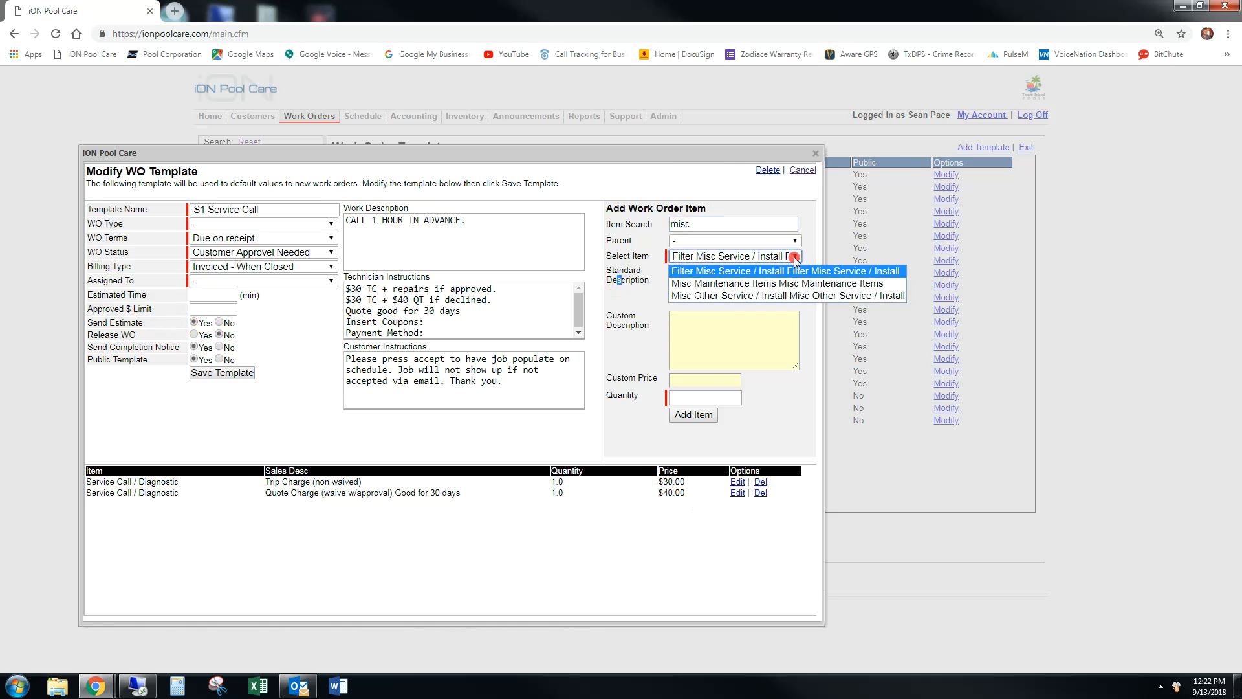
{"action": "left_click", "coordinate": [715, 295]}
{"action": "left_click", "coordinate": [718, 322]}
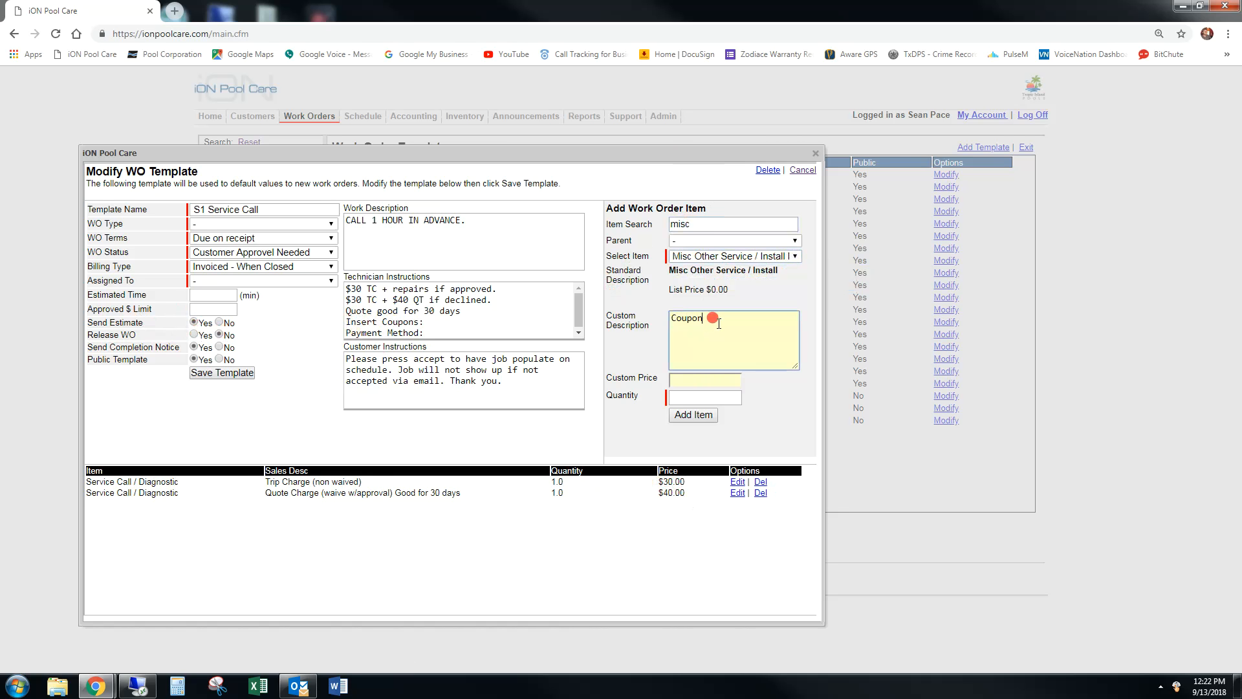
{"action": "type", "text": "Coupon"}
{"action": "key", "text": "Tab"}
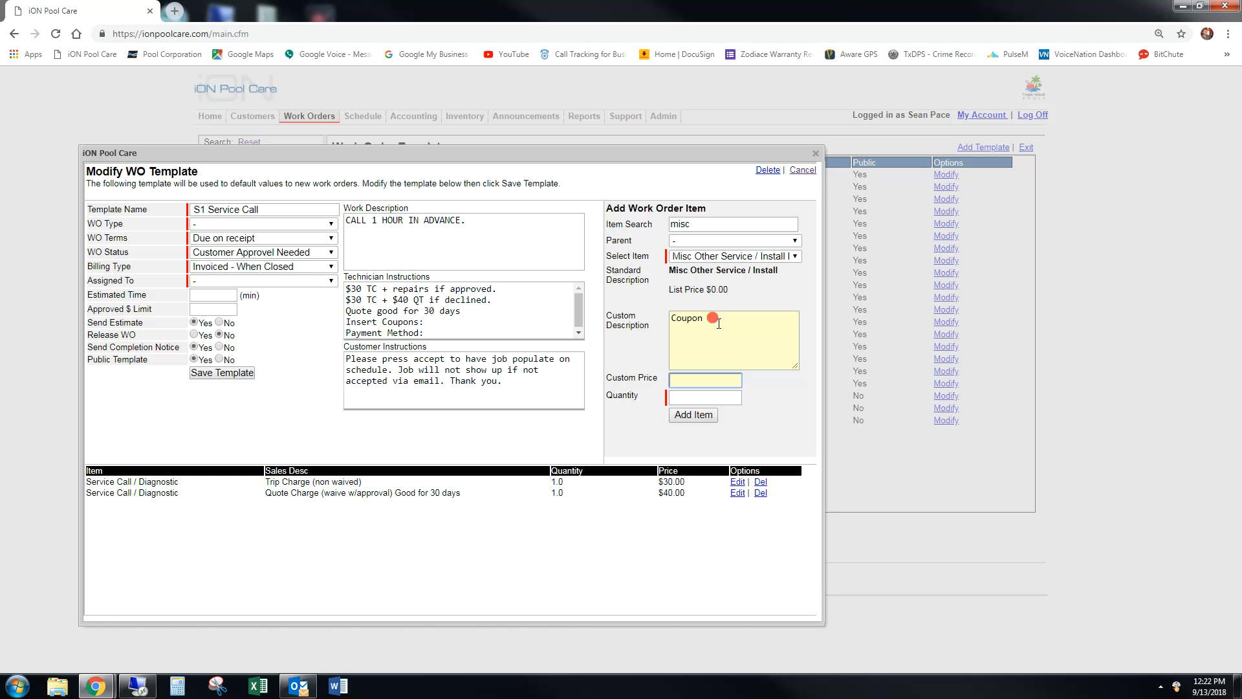
{"action": "key", "text": "Tab"}
{"action": "type", "text": "-1"}
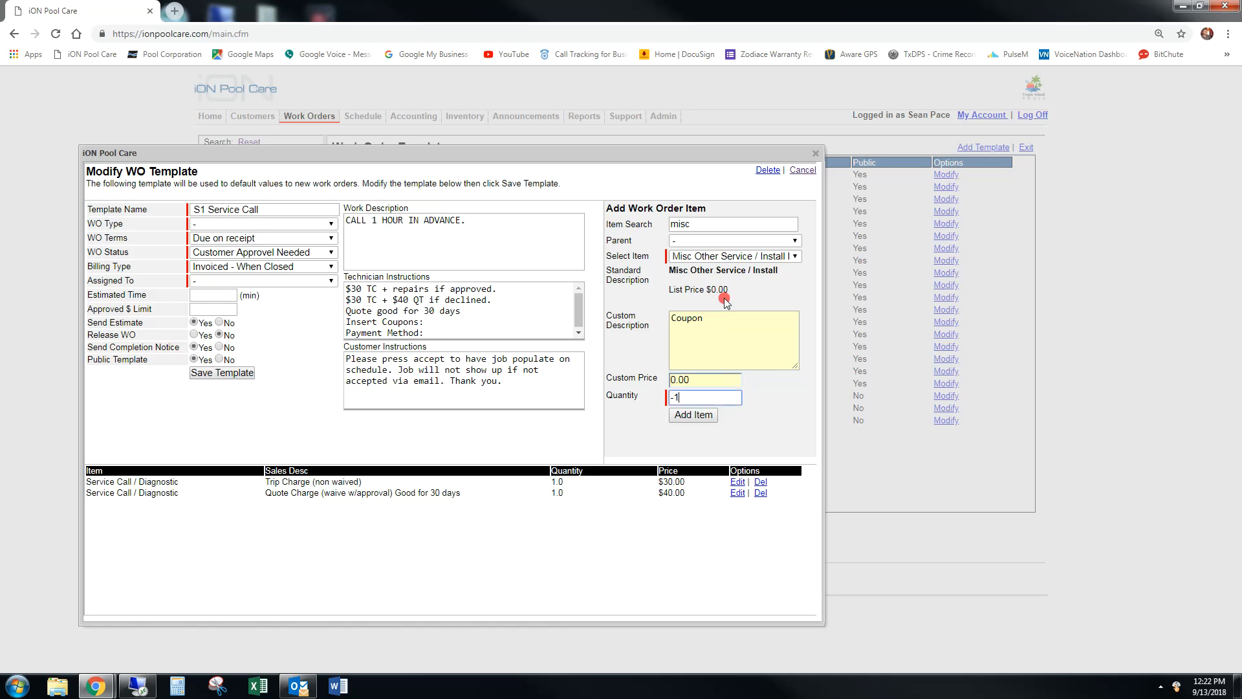
{"action": "left_click", "coordinate": [683, 413]}
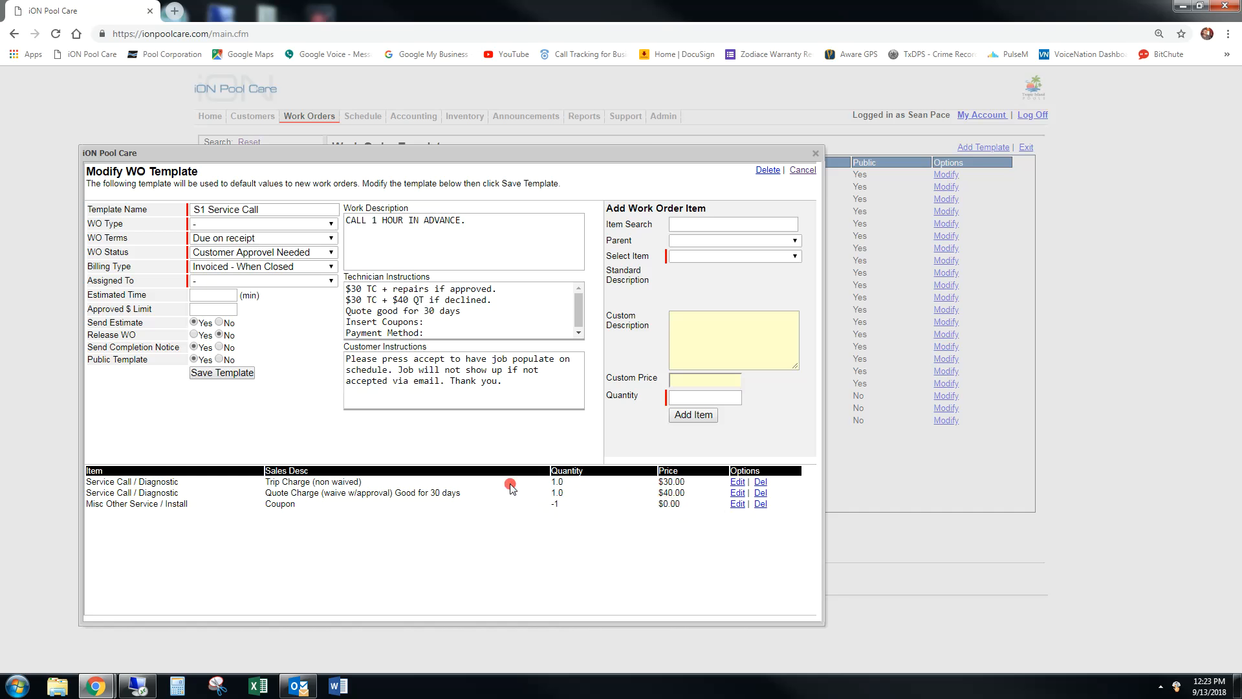
Step: Delete the Coupon item from the S1 Service Call template and close the template without saving
{"action": "left_click", "coordinate": [760, 505]}
{"action": "left_click", "coordinate": [673, 108]}
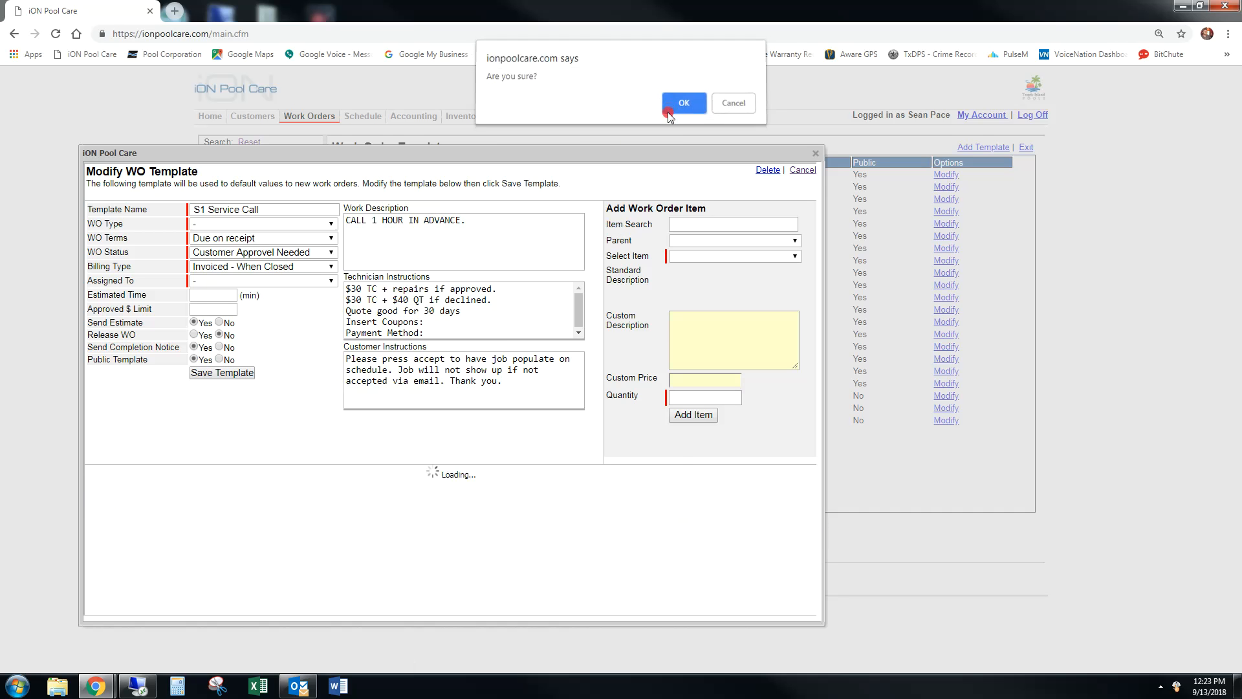
{"action": "left_click", "coordinate": [801, 170]}
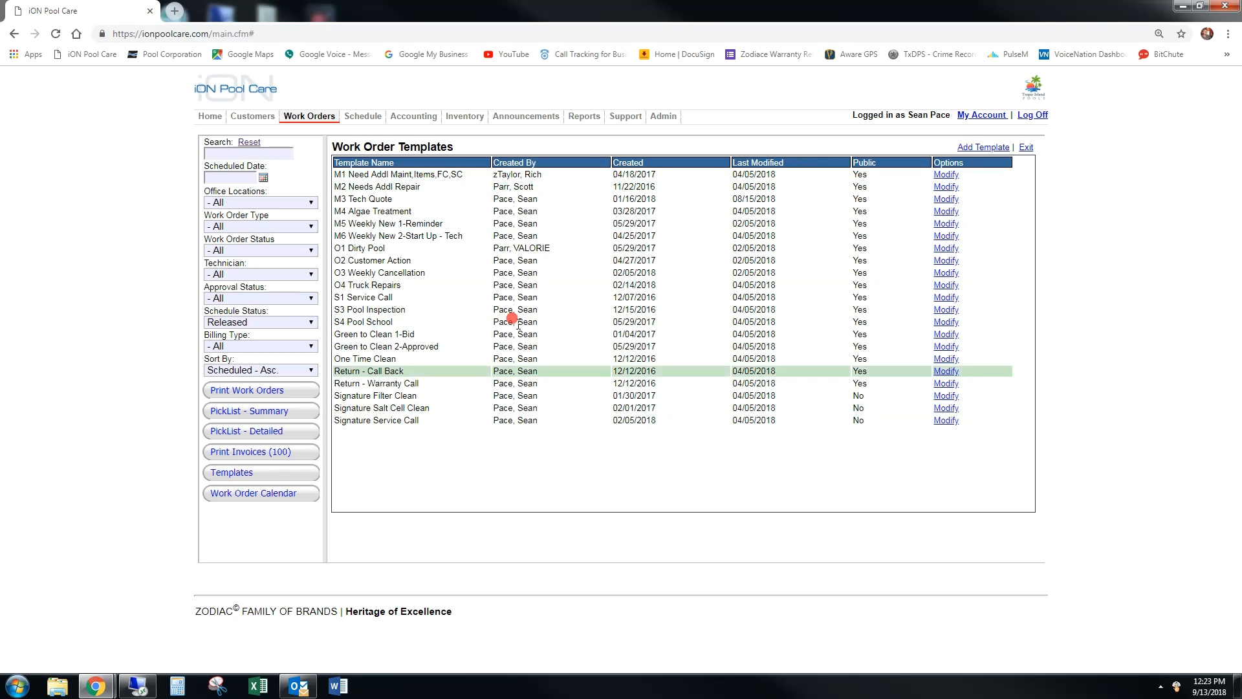
Step: Start a new work order template named test with the work order type Repair - Heater
{"action": "left_click", "coordinate": [967, 150]}
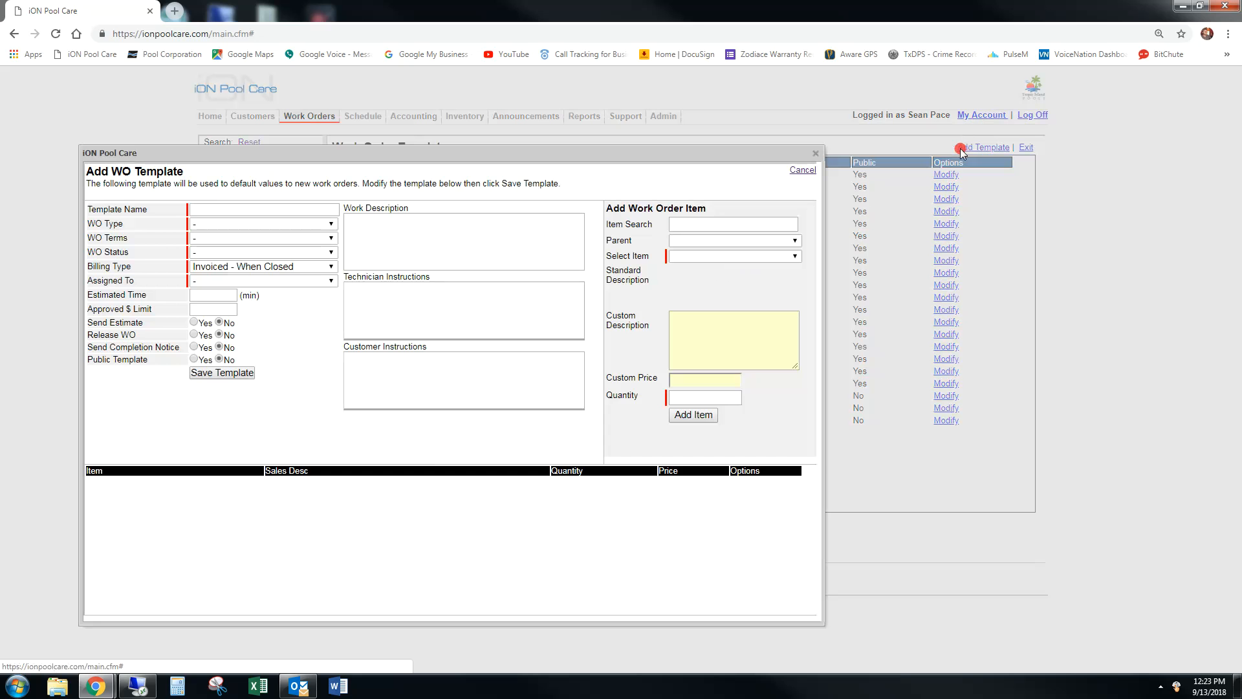
{"action": "left_click", "coordinate": [217, 206]}
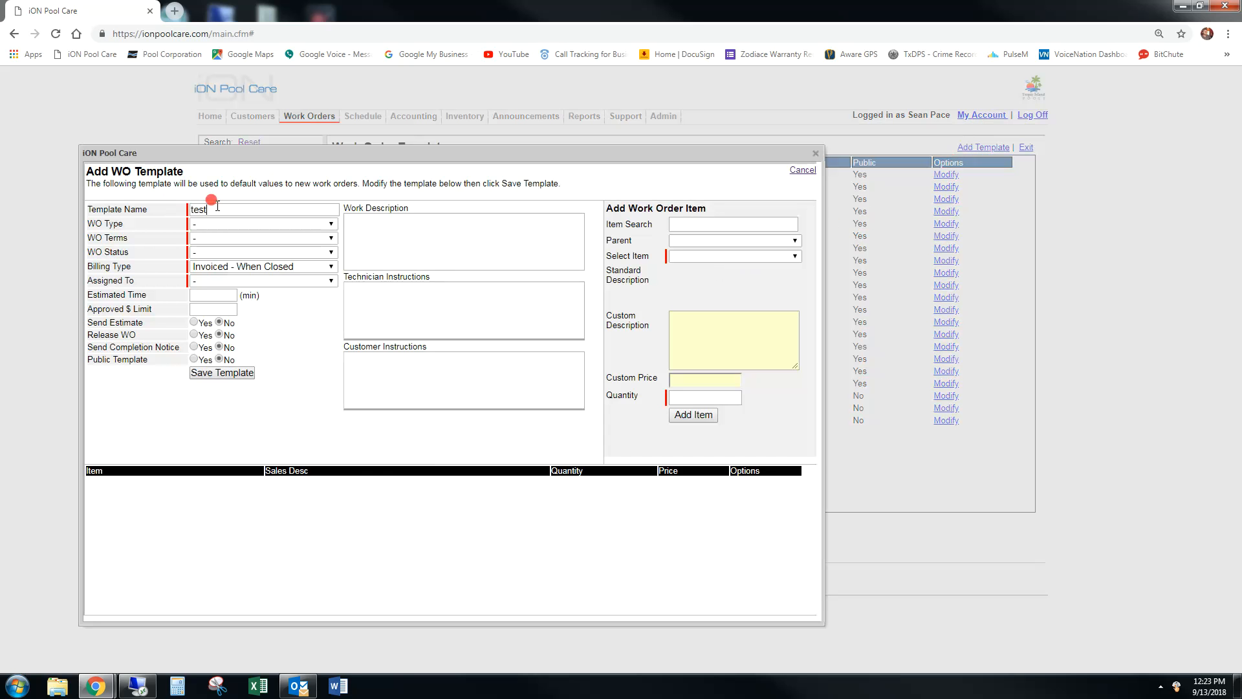
{"action": "left_click", "coordinate": [319, 223]}
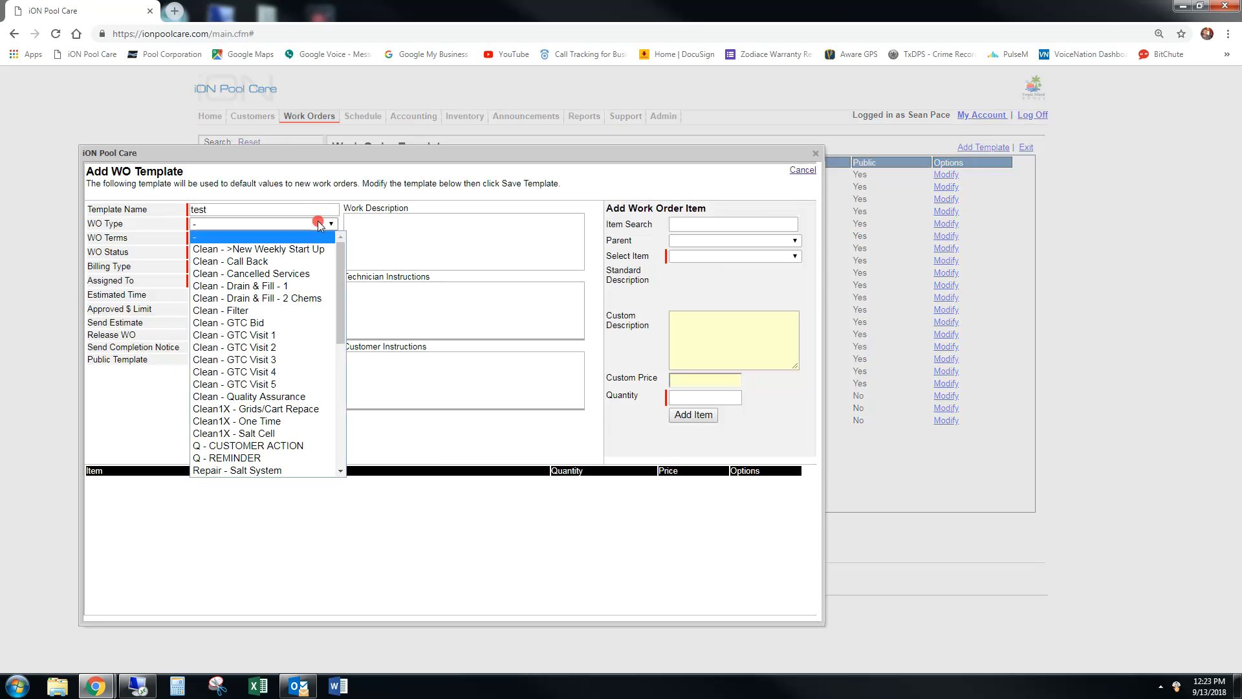
{"action": "left_click_drag", "start_coordinate": [337, 258], "coordinate": [333, 328]}
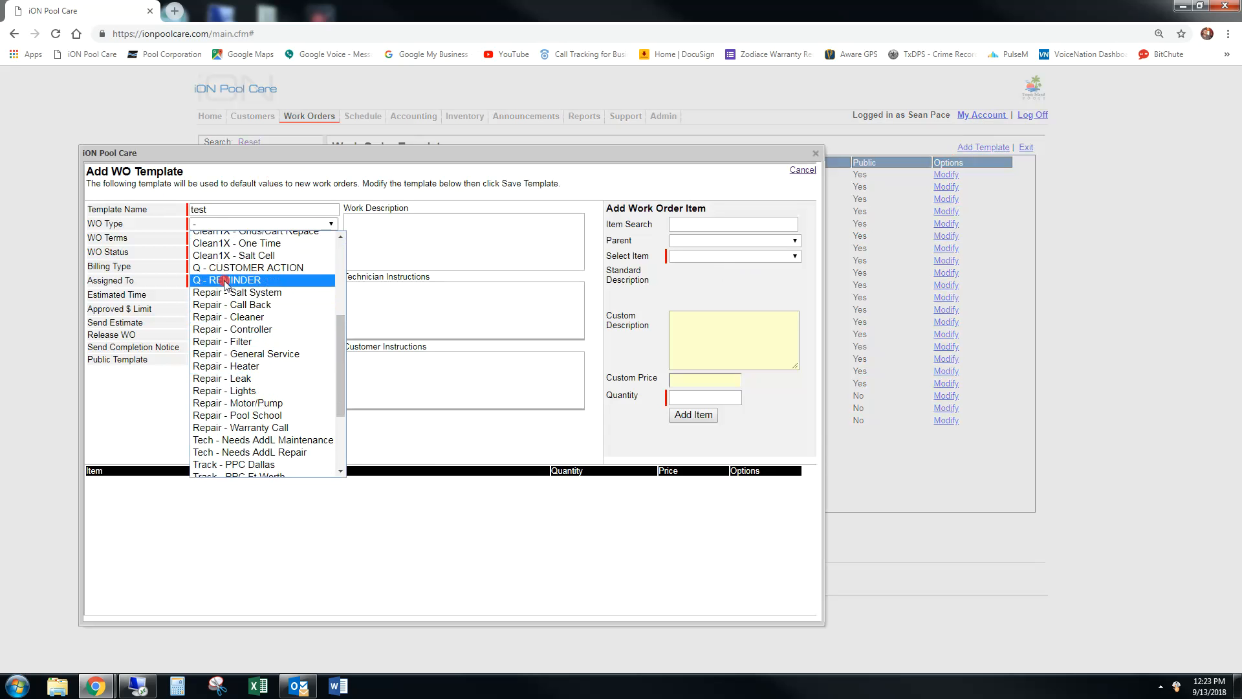
{"action": "left_click_drag", "start_coordinate": [340, 334], "coordinate": [336, 392]}
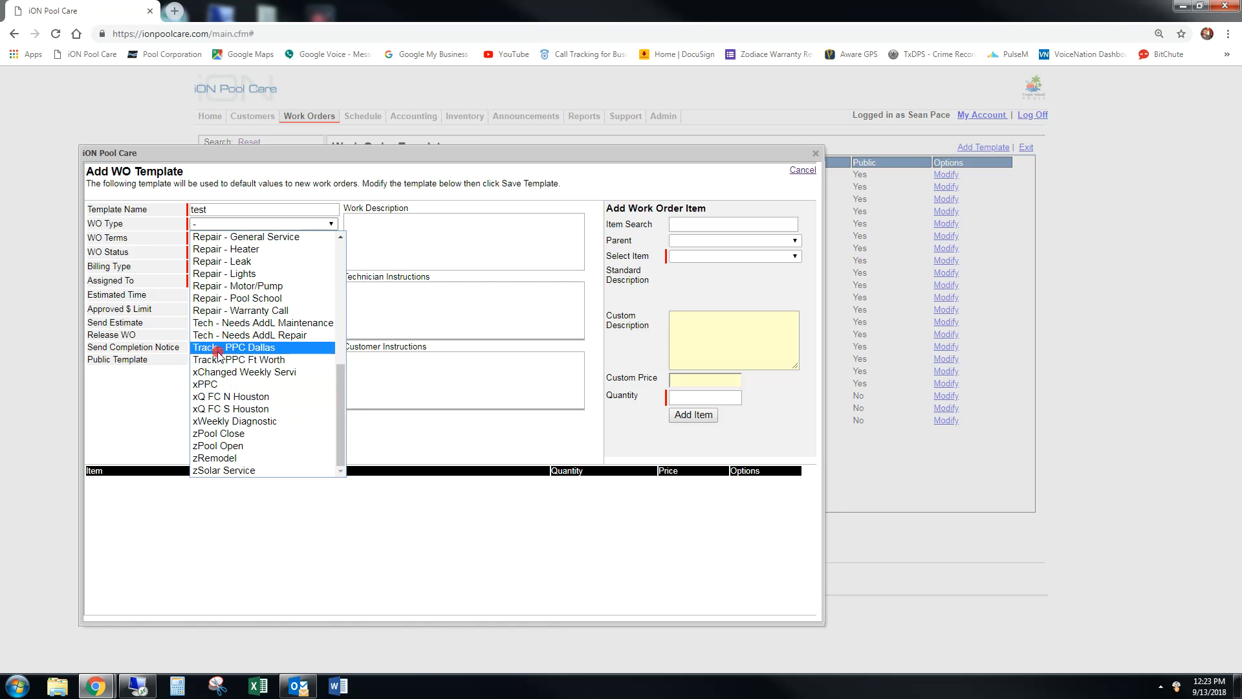
{"action": "left_click_drag", "start_coordinate": [341, 424], "coordinate": [340, 291]}
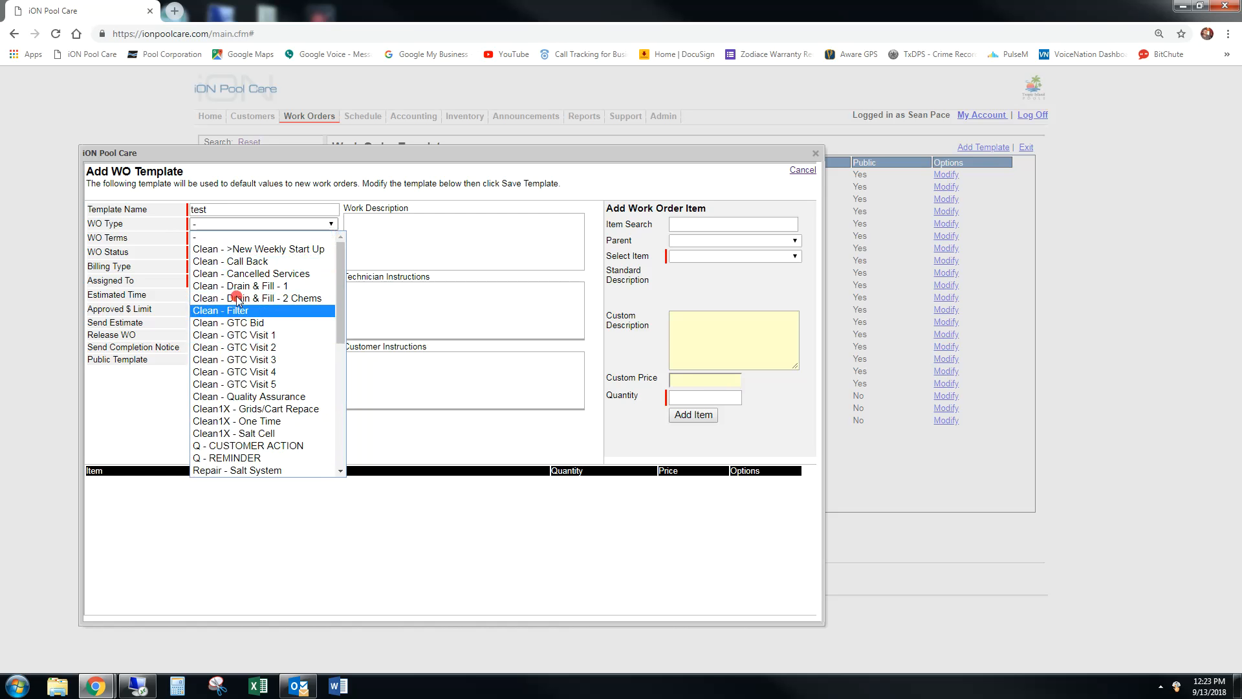
{"action": "left_click_drag", "start_coordinate": [342, 289], "coordinate": [341, 364]}
{"action": "left_click", "coordinate": [252, 395]}
{"action": "left_click", "coordinate": [240, 368]}
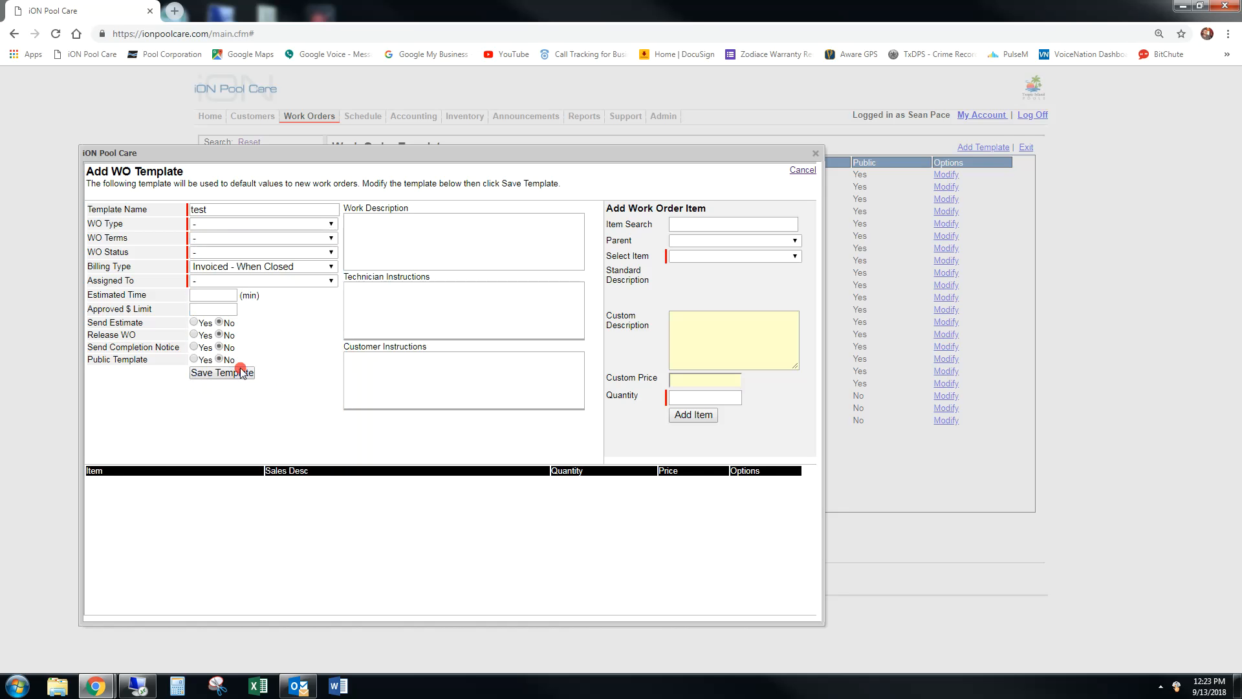
Step: Set the template's terms to Due on receipt, status to Customer Approvel Needed and billing type to Invoiced - When Closed
{"action": "left_click", "coordinate": [328, 239]}
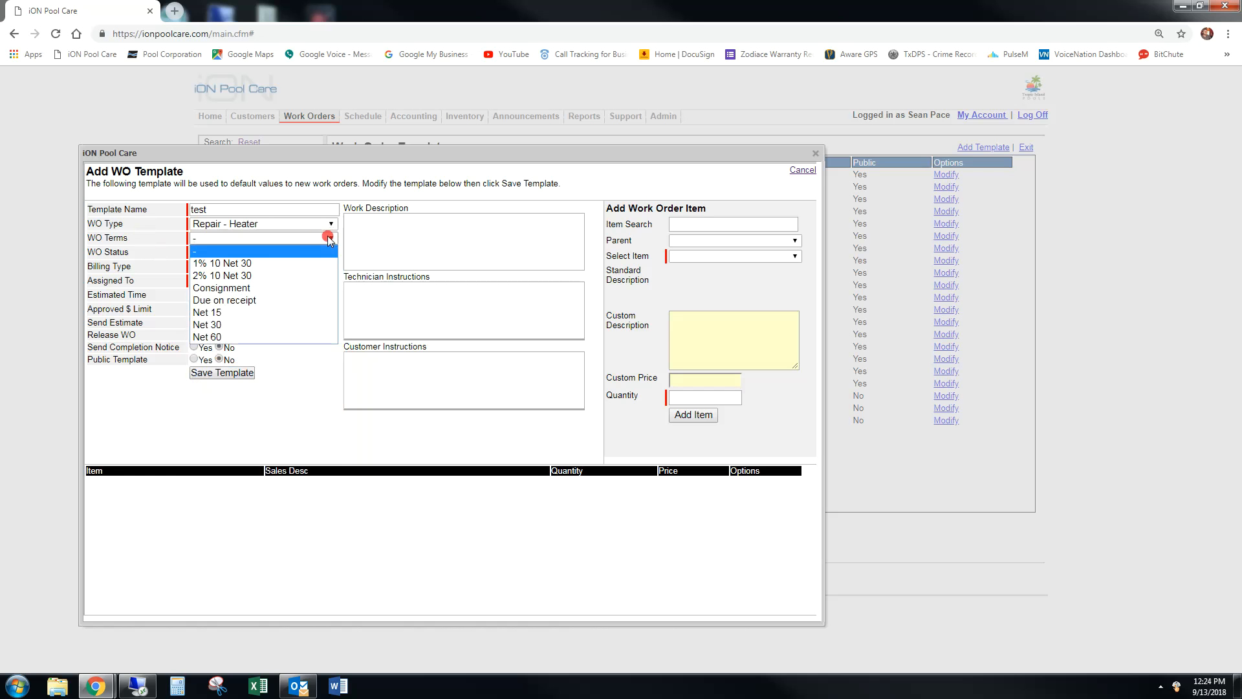
{"action": "left_click", "coordinate": [224, 300]}
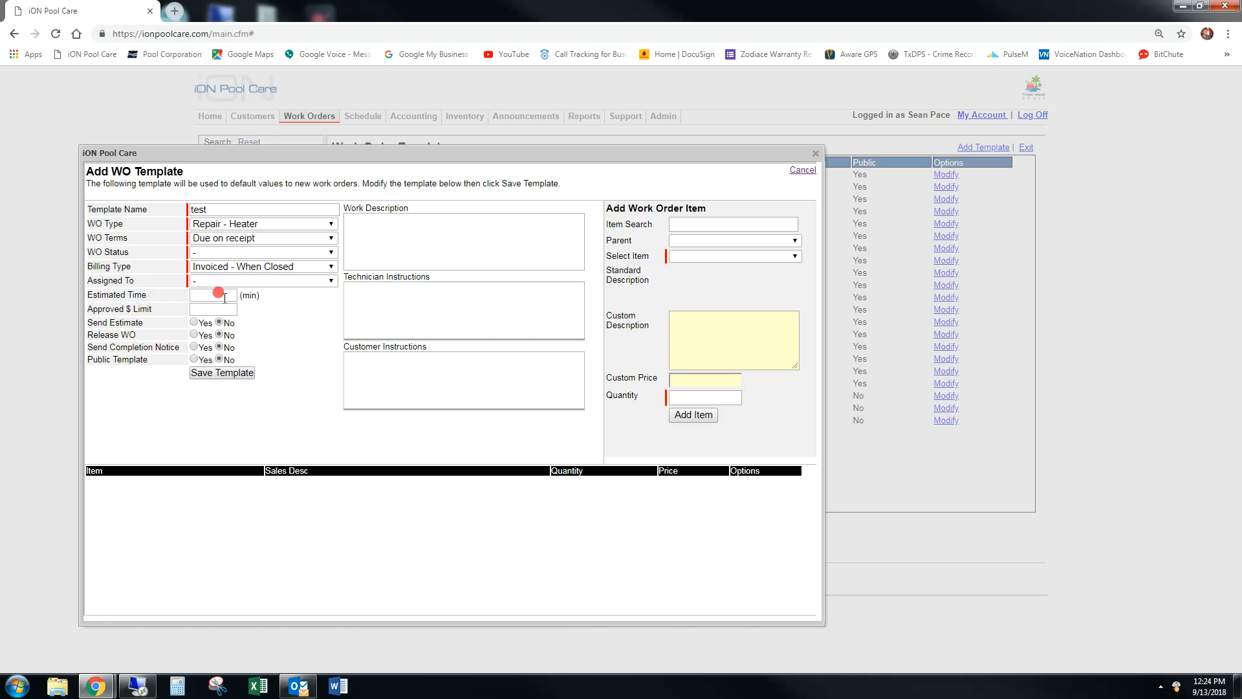
{"action": "left_click", "coordinate": [327, 253]}
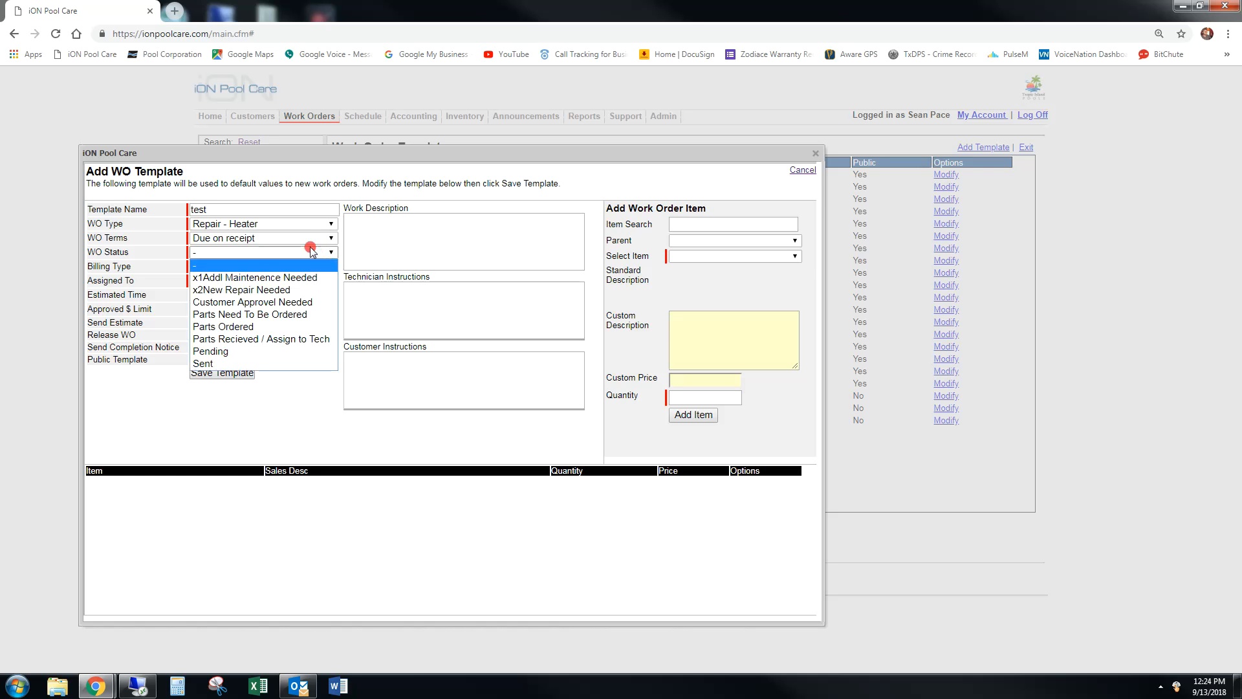
{"action": "left_click", "coordinate": [247, 303]}
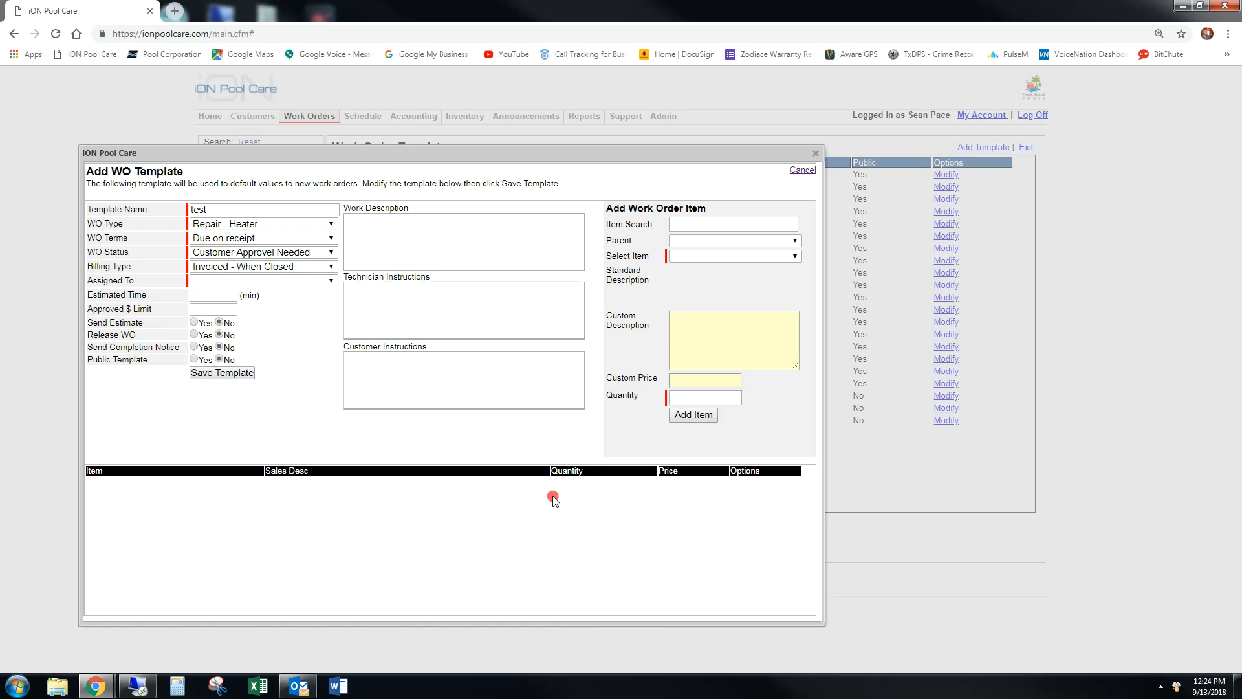
{"action": "left_click", "coordinate": [304, 267]}
{"action": "left_click", "coordinate": [224, 278]}
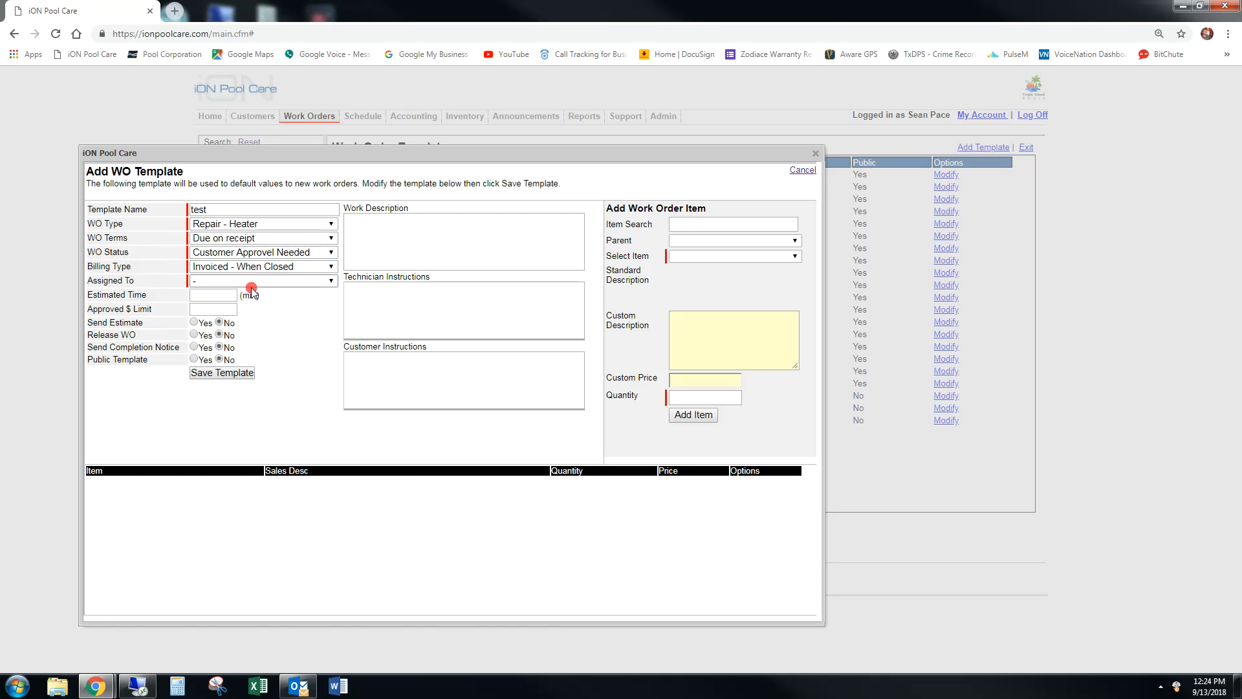
Step: Review the Assigned To choices without picking one, and rename the template as Heater Diagnostic
{"action": "left_click", "coordinate": [314, 283]}
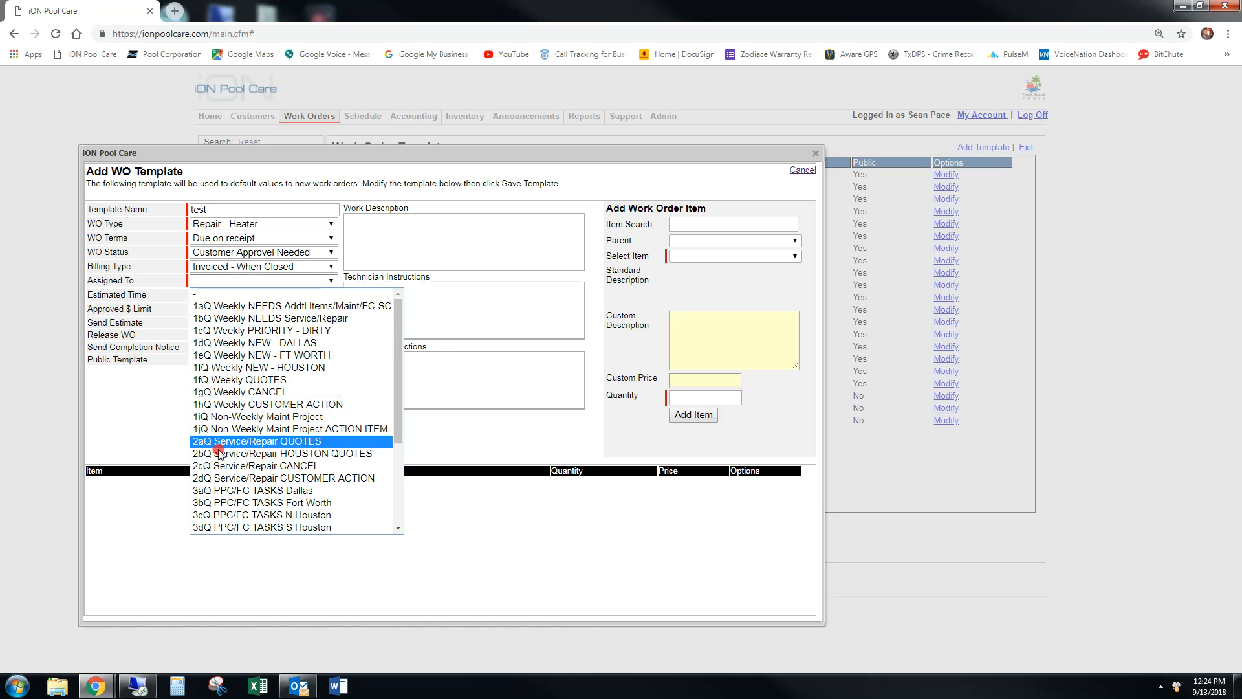
{"action": "left_click_drag", "start_coordinate": [398, 353], "coordinate": [405, 430]}
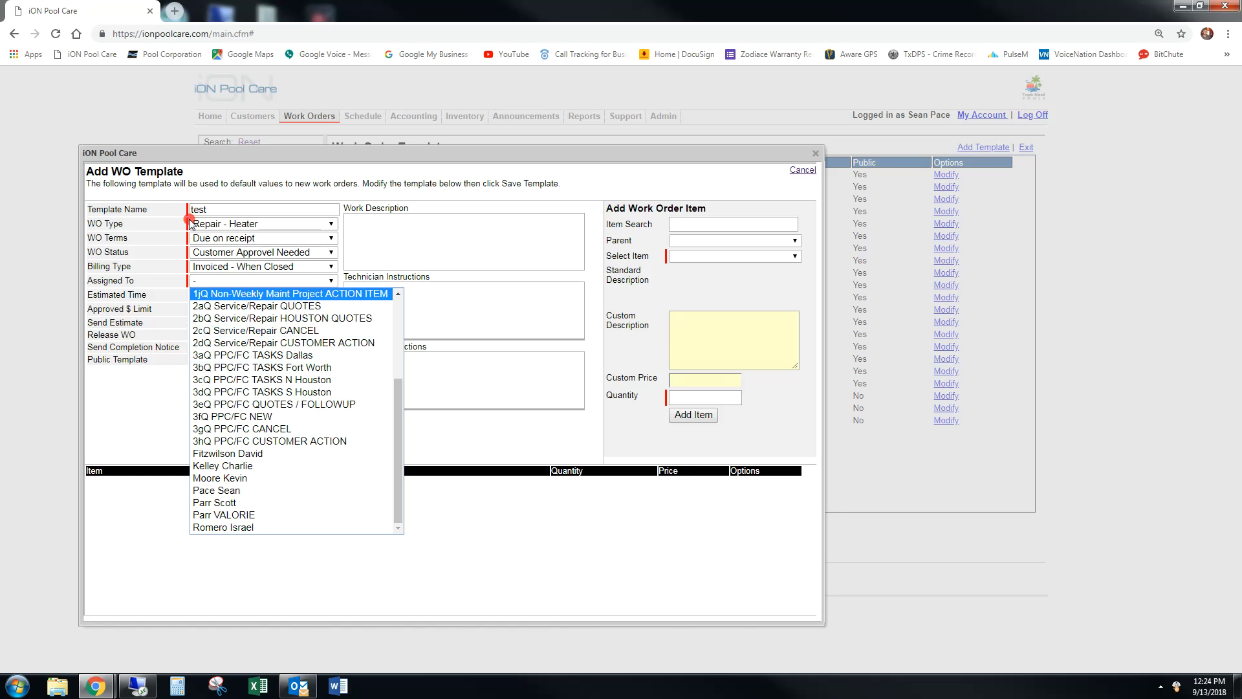
{"action": "left_click_drag", "start_coordinate": [220, 211], "coordinate": [88, 212]}
{"action": "type", "text": "Heater Diagnostic"}
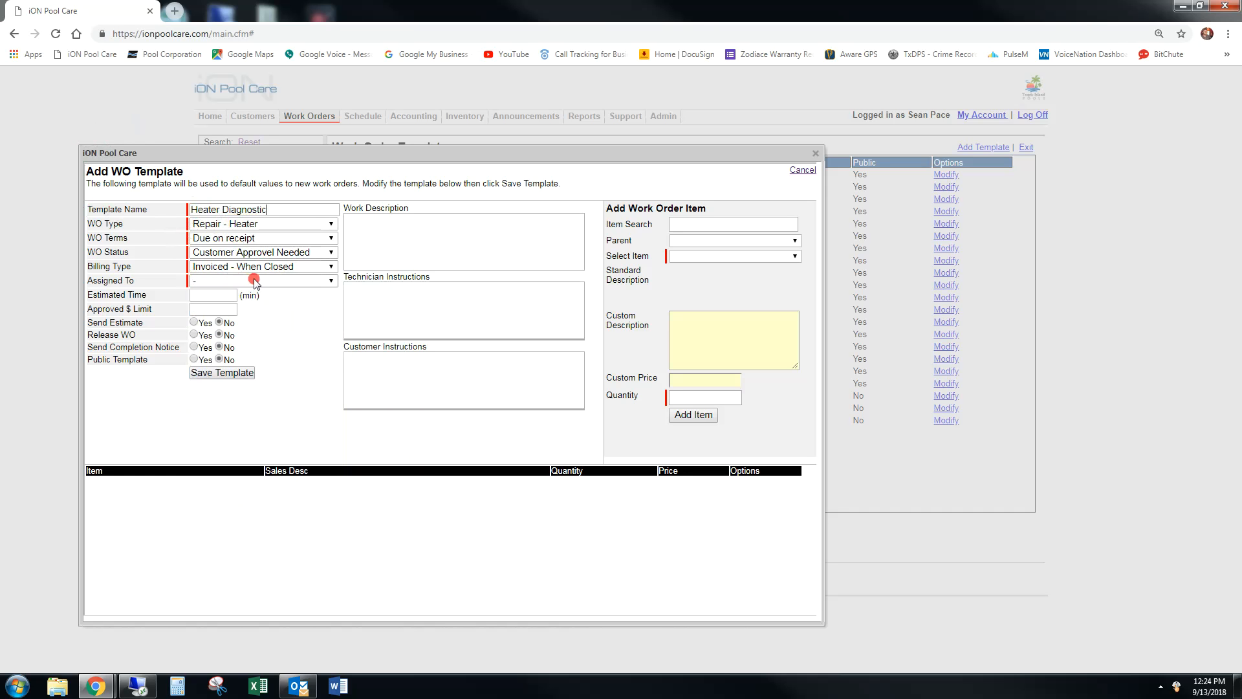
{"action": "left_click", "coordinate": [328, 281]}
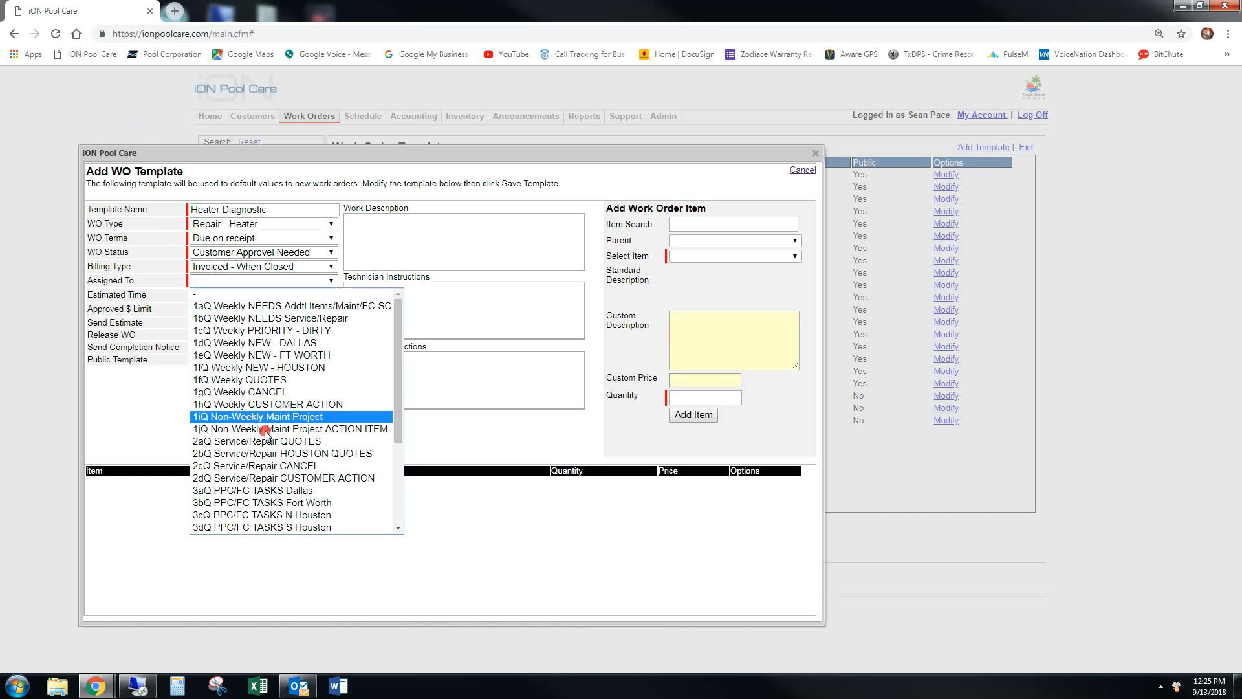
{"action": "left_click", "coordinate": [153, 283]}
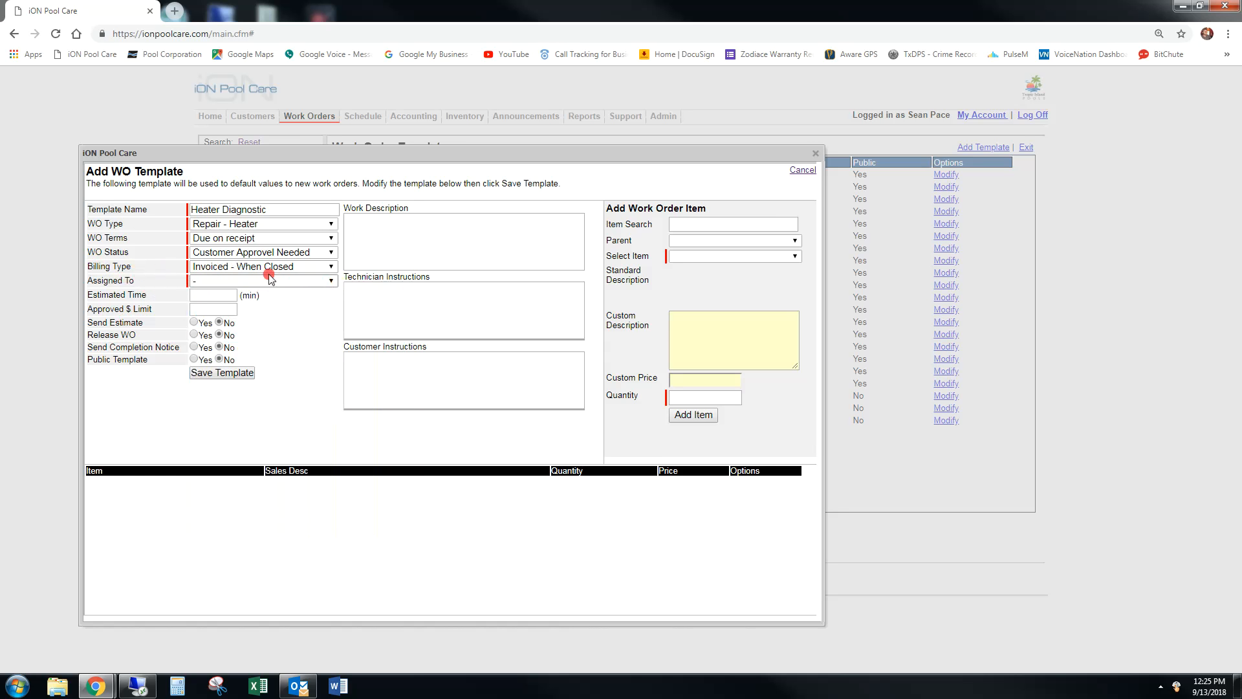
Step: Set Send Estimate to Yes, Release WO to No, Send Completion Notice to Yes and Public Template to Yes
{"action": "left_click", "coordinate": [193, 322]}
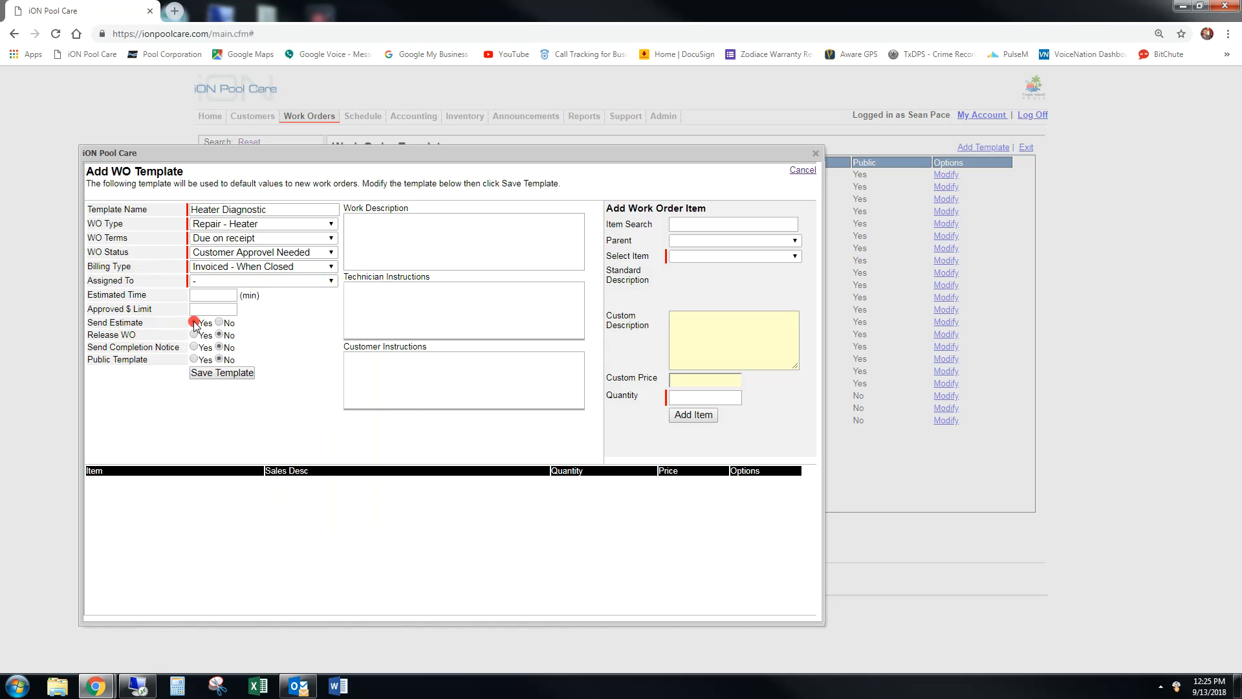
{"action": "left_click", "coordinate": [218, 335]}
{"action": "left_click", "coordinate": [193, 348]}
{"action": "left_click", "coordinate": [193, 359]}
Step: Enter the work description "Diagnose heater as a fall special." and the technician instructions "Be sure to collect payment as needed before you leave"
{"action": "left_click", "coordinate": [431, 255]}
{"action": "type", "text": "Diagnose heater as a fall special."}
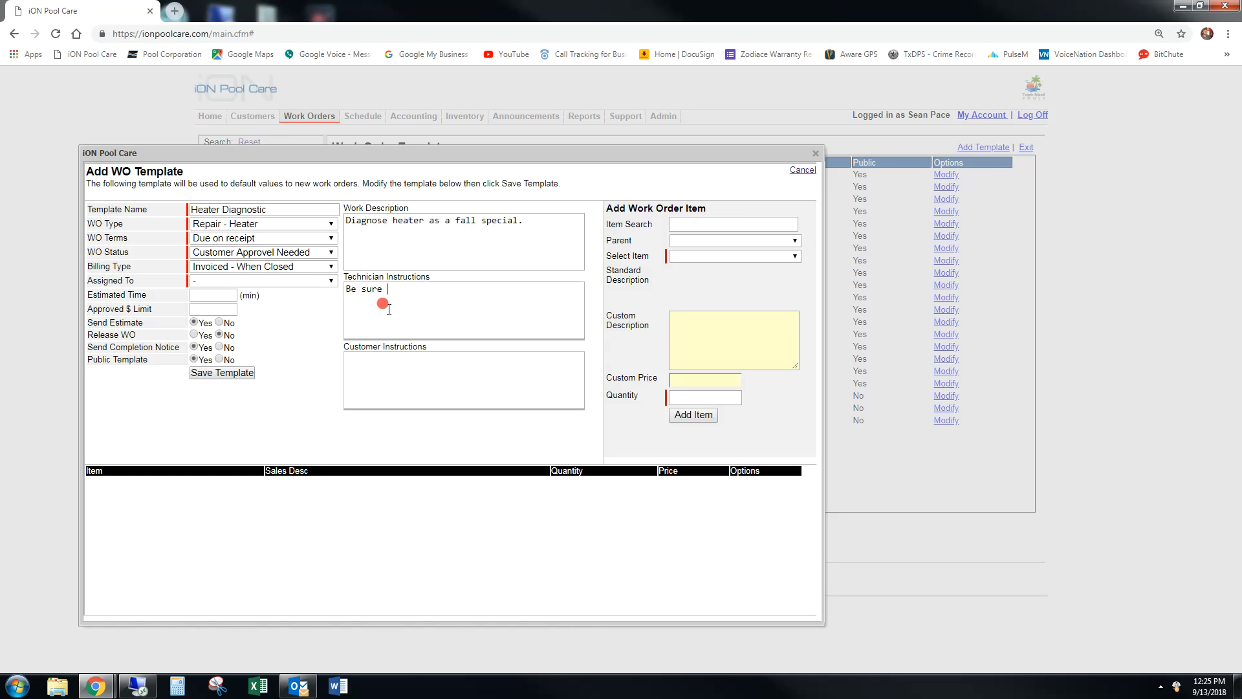
{"action": "type", "text": "let"}
{"action": "type", "text": "t payment as needed before you leave"}
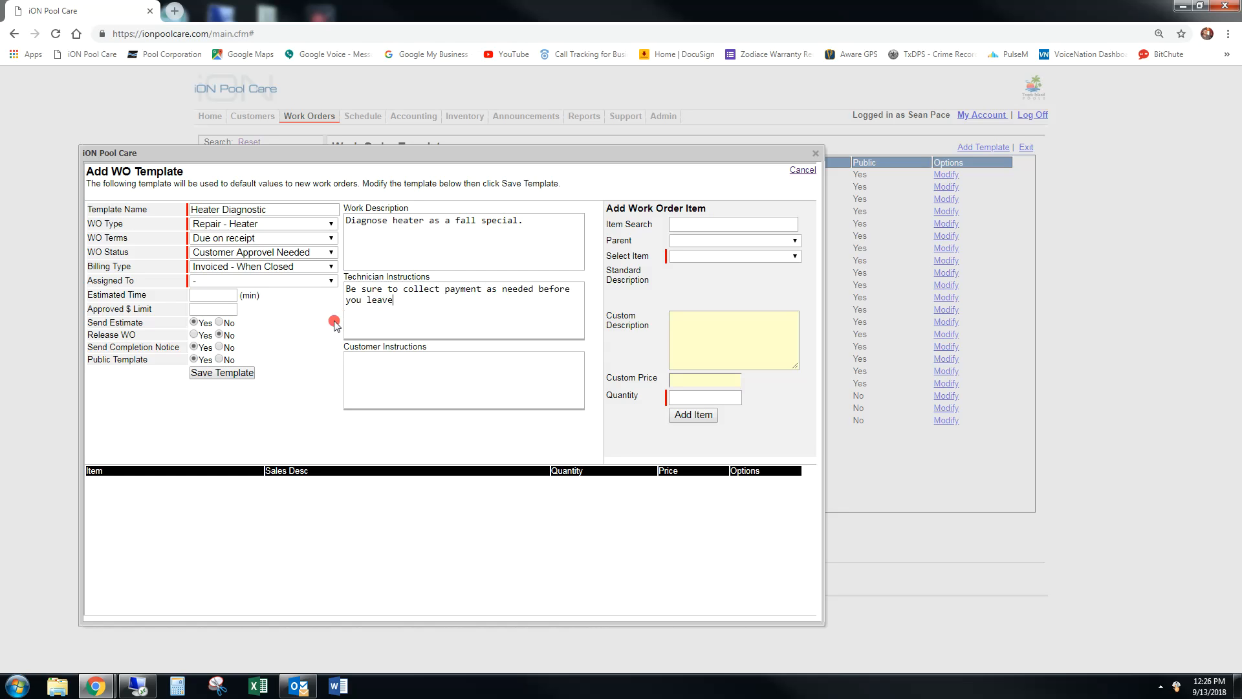
Step: Enter the customer instructions "Please press accept to have job populate on schedule."
{"action": "left_click", "coordinate": [384, 371]}
{"action": "type", "text": "Please press accept to have job"}
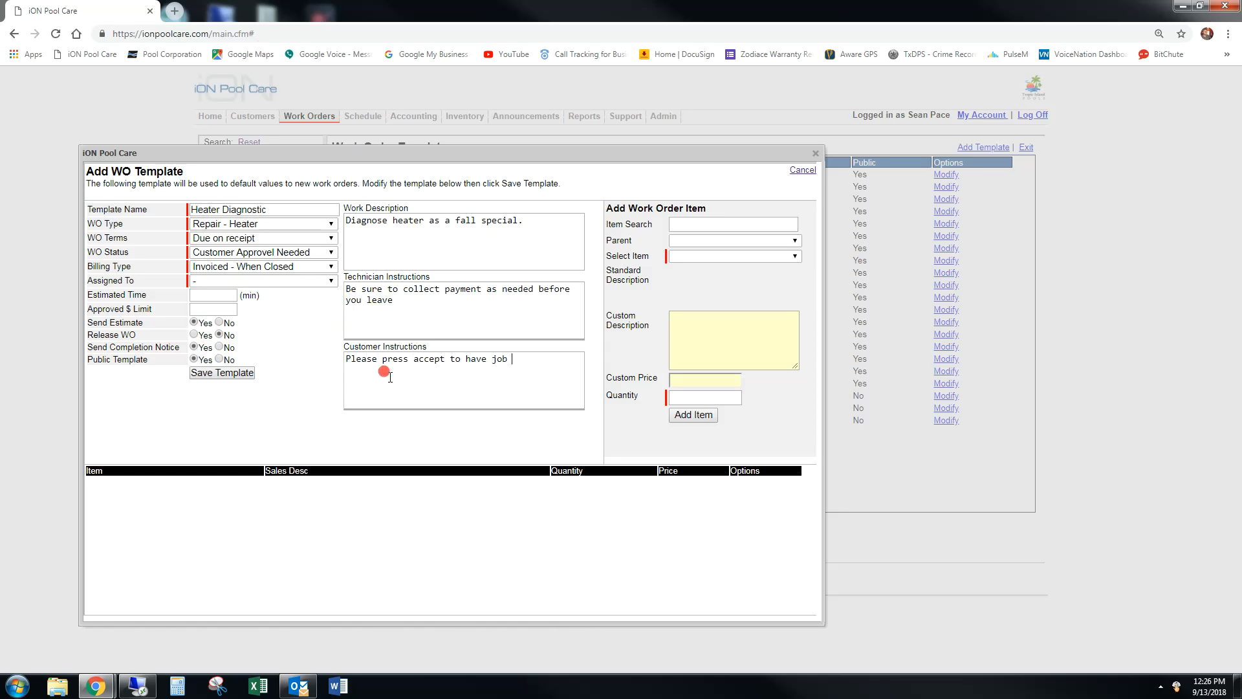
{"action": "type", "text": " populate on schedule."}
Step: Find the Heater Service / Install item and add it with custom description "Fall Special Diagnosis", custom price 125.00 and quantity 1
{"action": "left_click", "coordinate": [727, 224]}
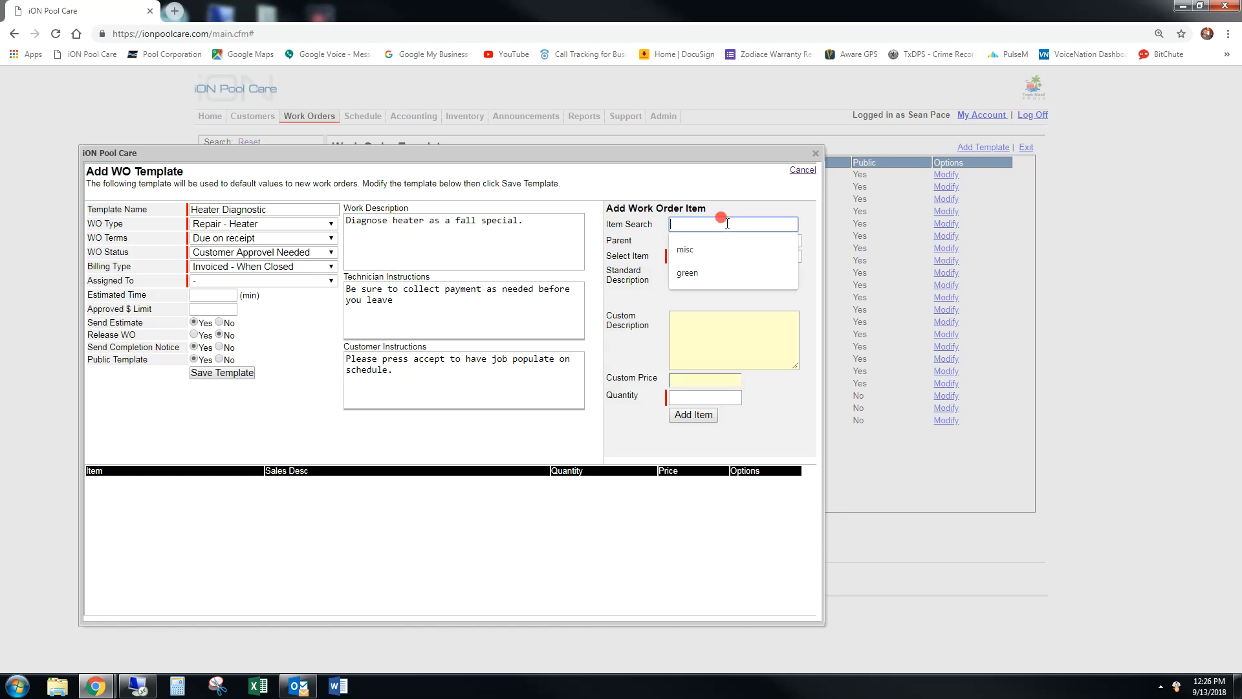
{"action": "type", "text": "service"}
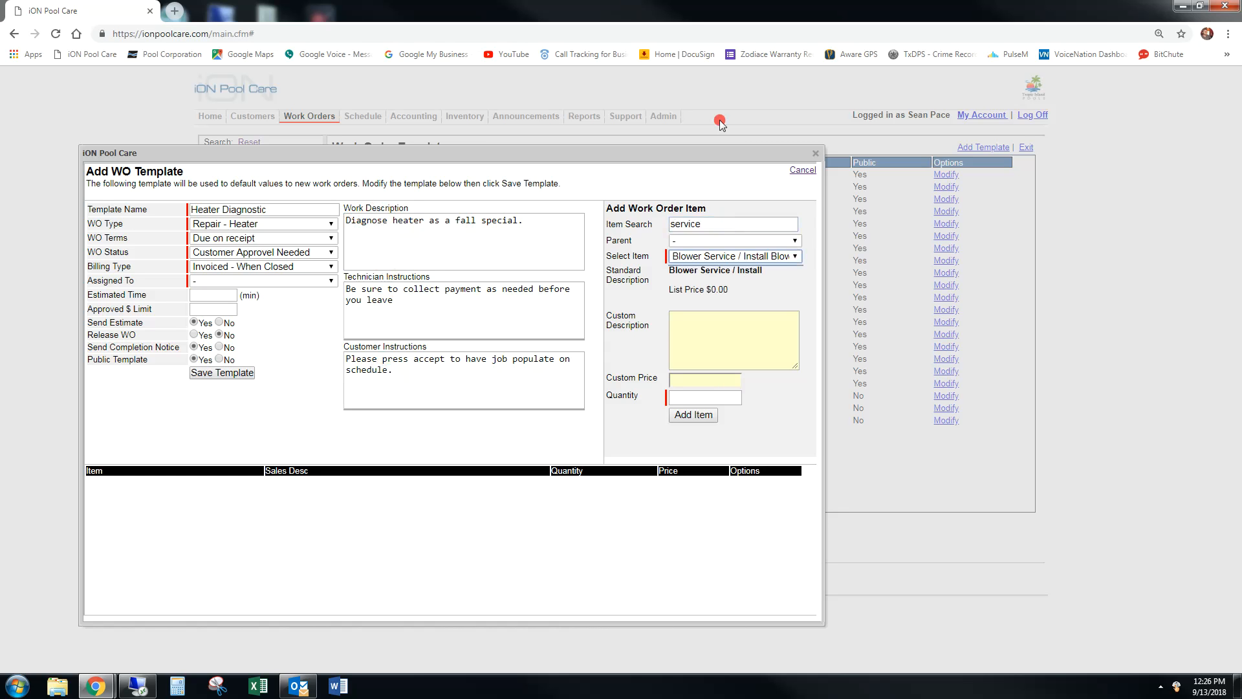
{"action": "left_click", "coordinate": [792, 256]}
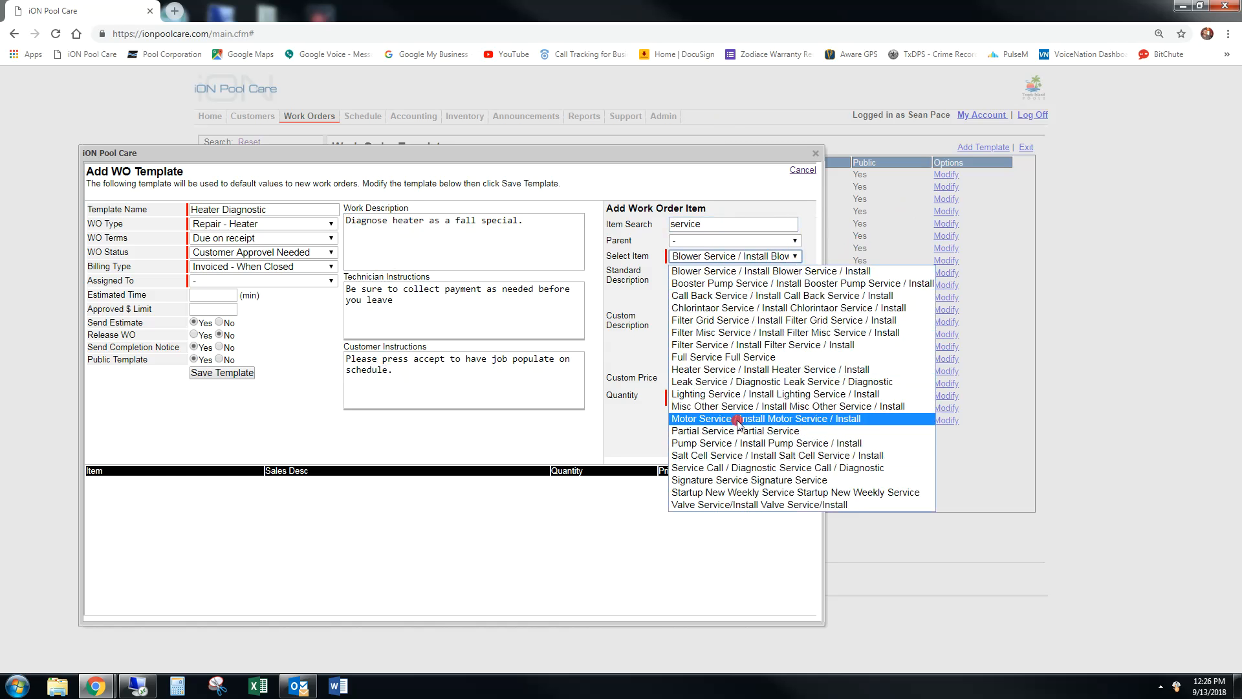
{"action": "left_click", "coordinate": [714, 371]}
{"action": "left_click", "coordinate": [687, 332]}
{"action": "type", "text": "Fall Special Diagnosis"}
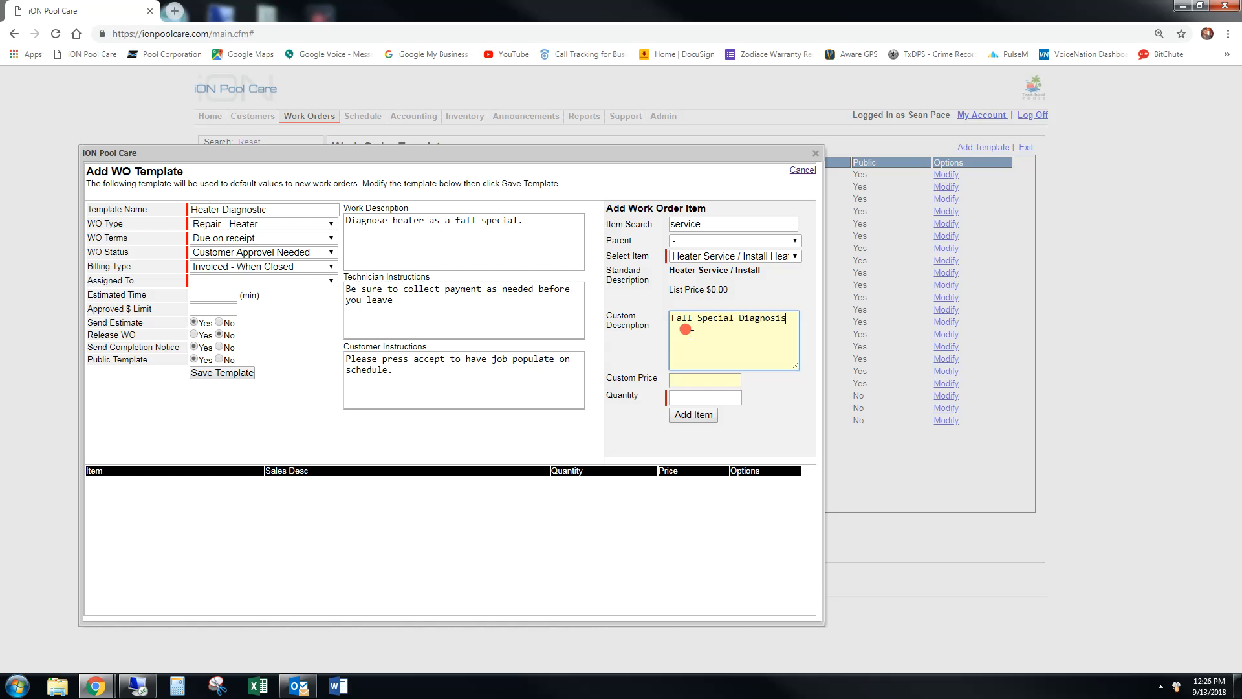
{"action": "left_click", "coordinate": [679, 377]}
{"action": "type", "text": "125.00"}
{"action": "key", "text": "Tab"}
{"action": "type", "text": "1"}
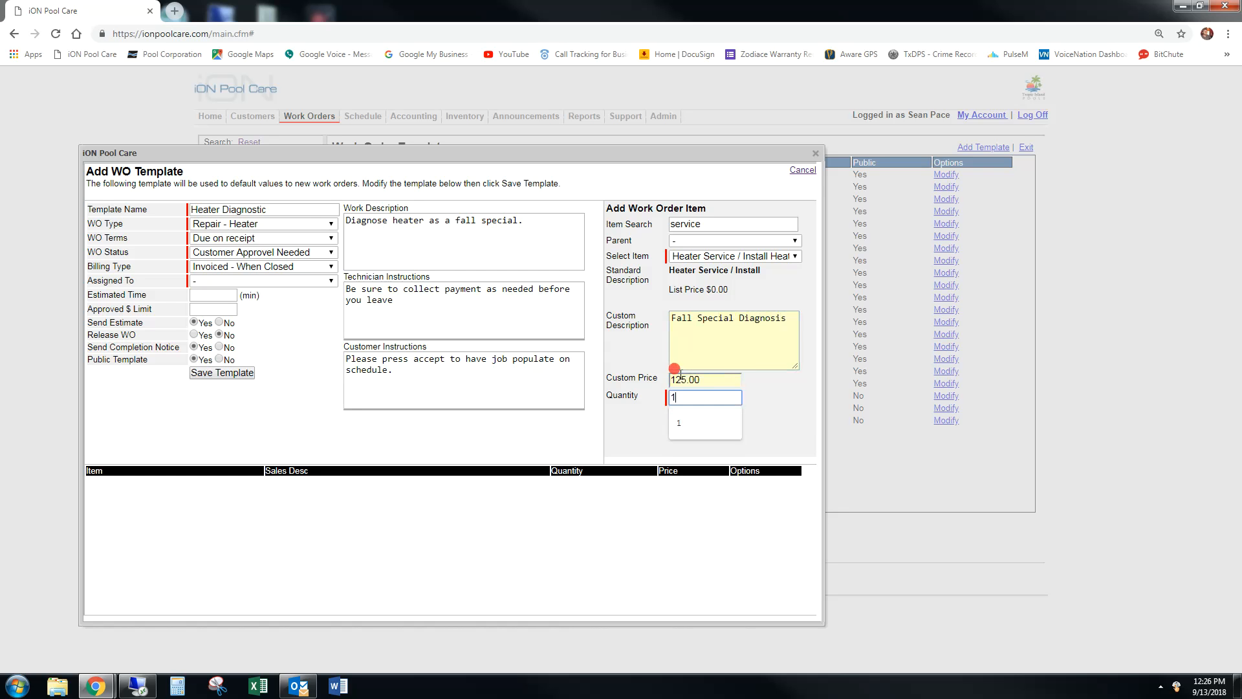
{"action": "left_click", "coordinate": [692, 414]}
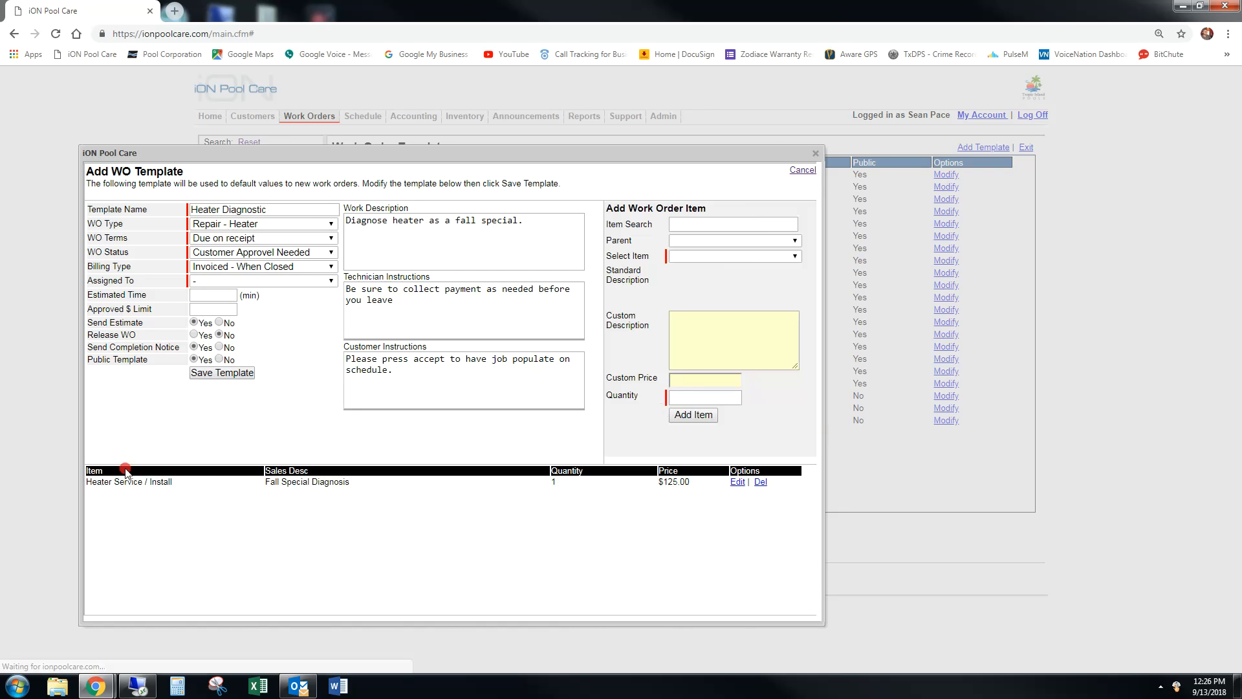
Step: Add the Misc Other Service / Install item with custom description "Fall Coupon", custom price 75.00 and quantity -1, and save the template
{"action": "left_click", "coordinate": [685, 223]}
{"action": "type", "text": "misc"}
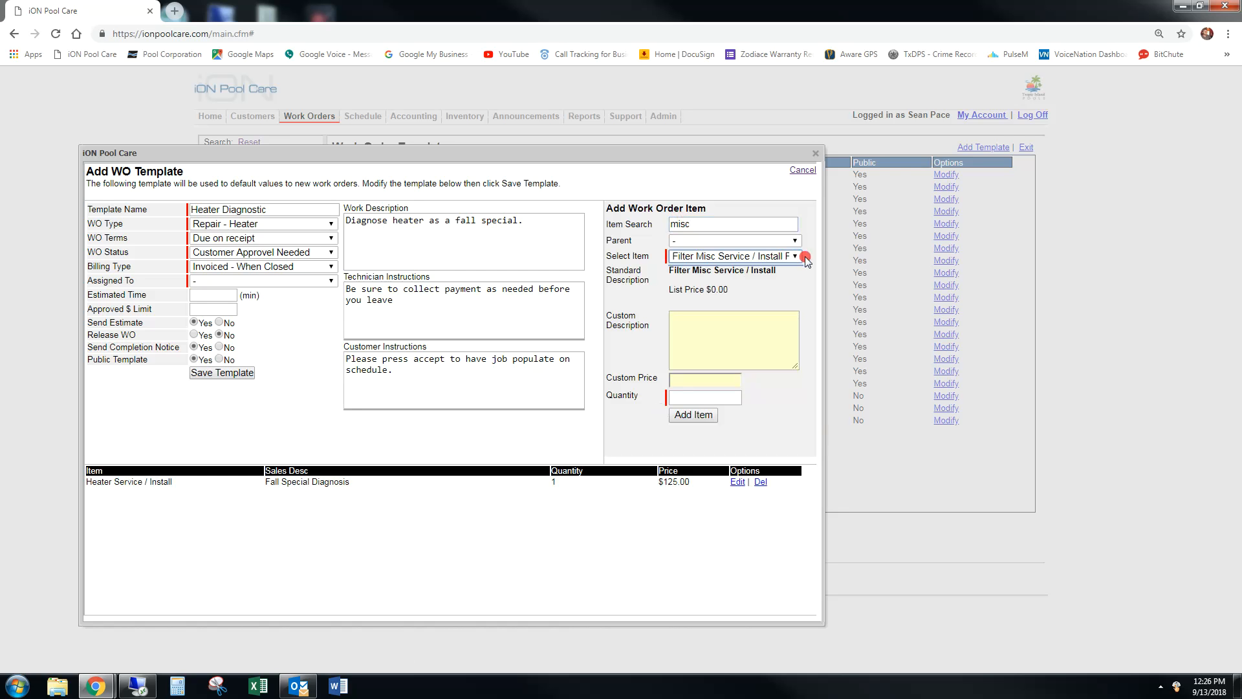
{"action": "left_click", "coordinate": [795, 256]}
{"action": "left_click", "coordinate": [754, 295]}
{"action": "left_click", "coordinate": [751, 338]}
{"action": "type", "text": "Fall Coupon"}
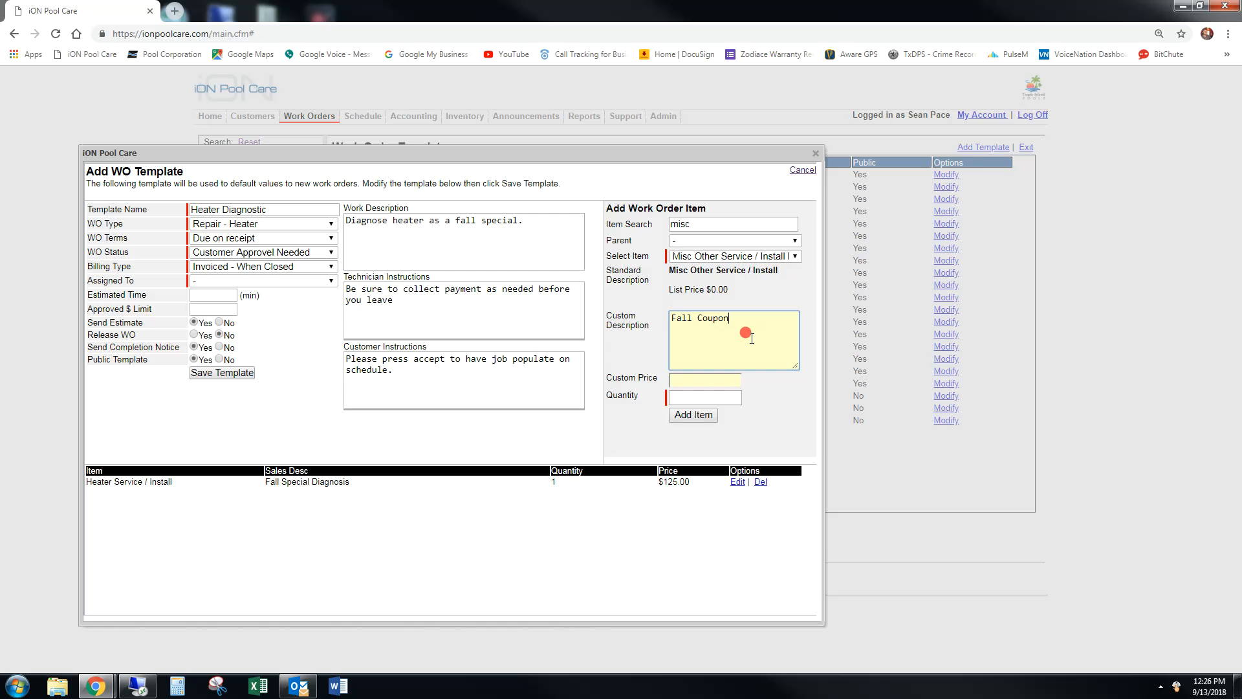
{"action": "key", "text": "Tab"}
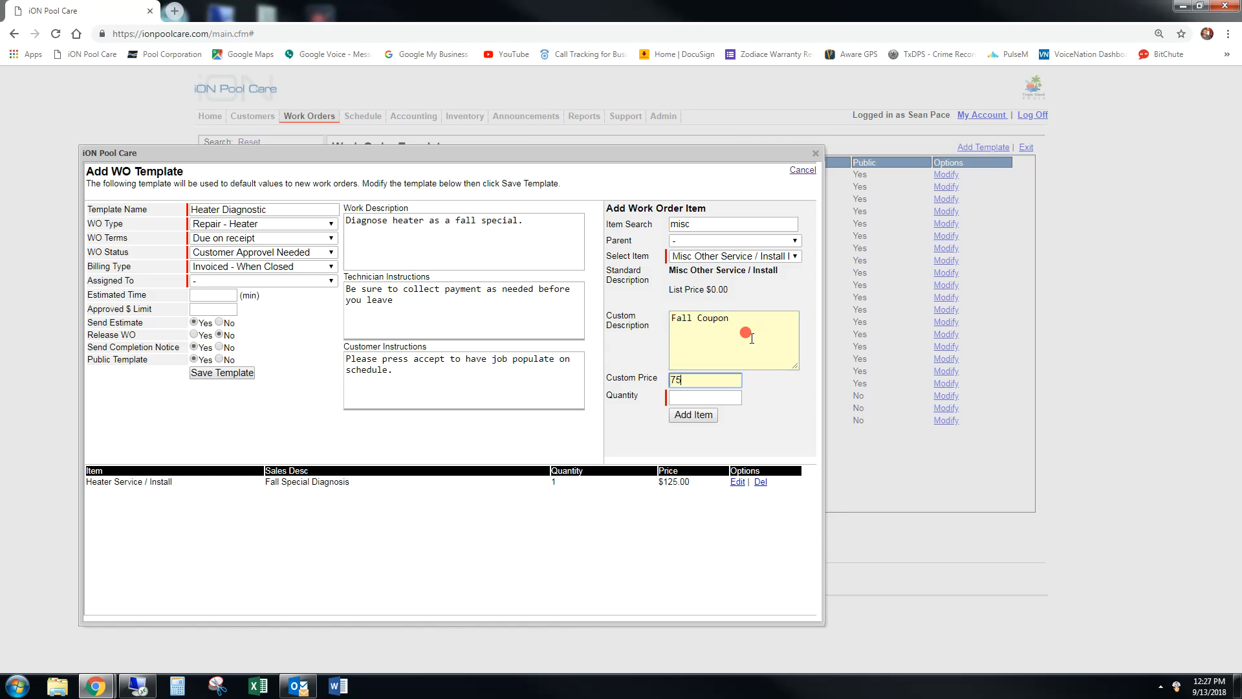
{"action": "key", "text": "Tab"}
{"action": "type", "text": "-"}
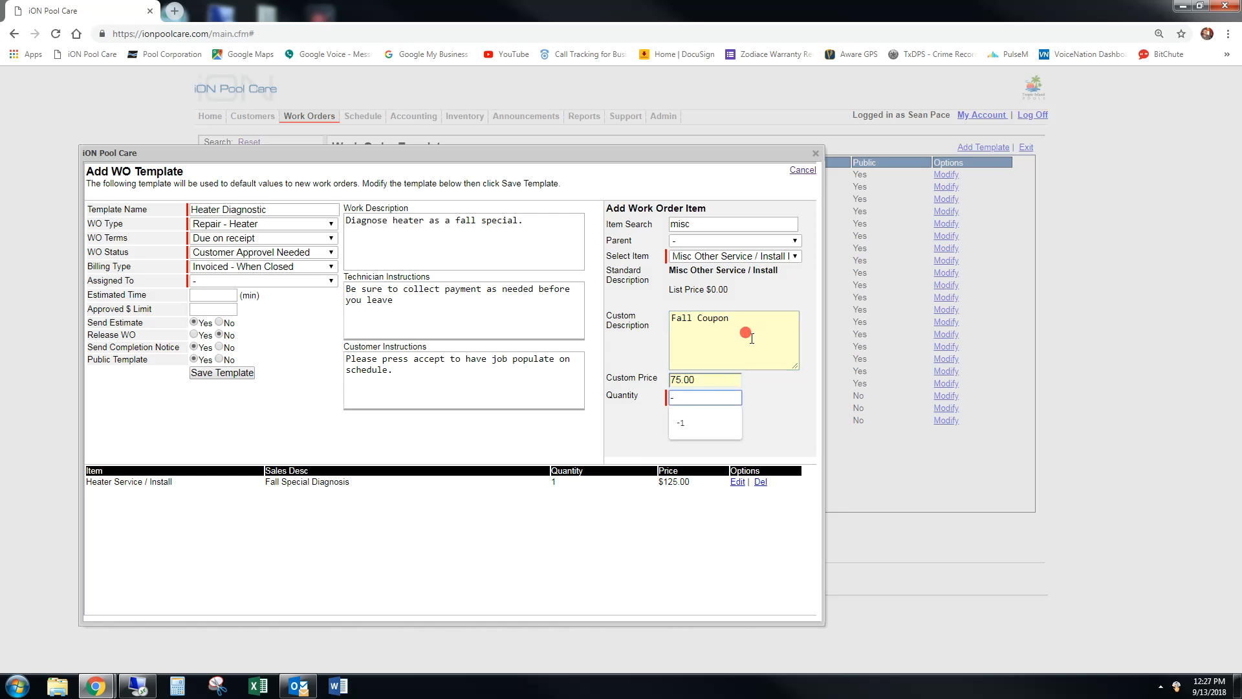
{"action": "left_click", "coordinate": [692, 424]}
{"action": "left_click", "coordinate": [680, 418]}
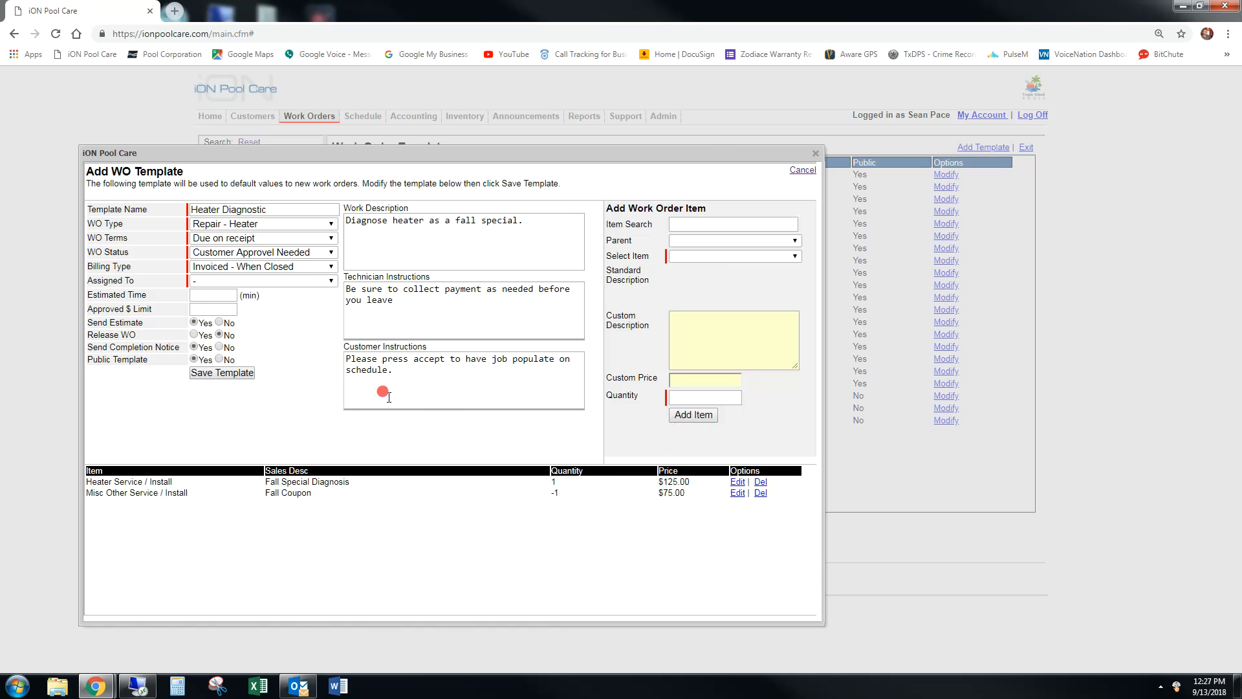
{"action": "left_click", "coordinate": [220, 374]}
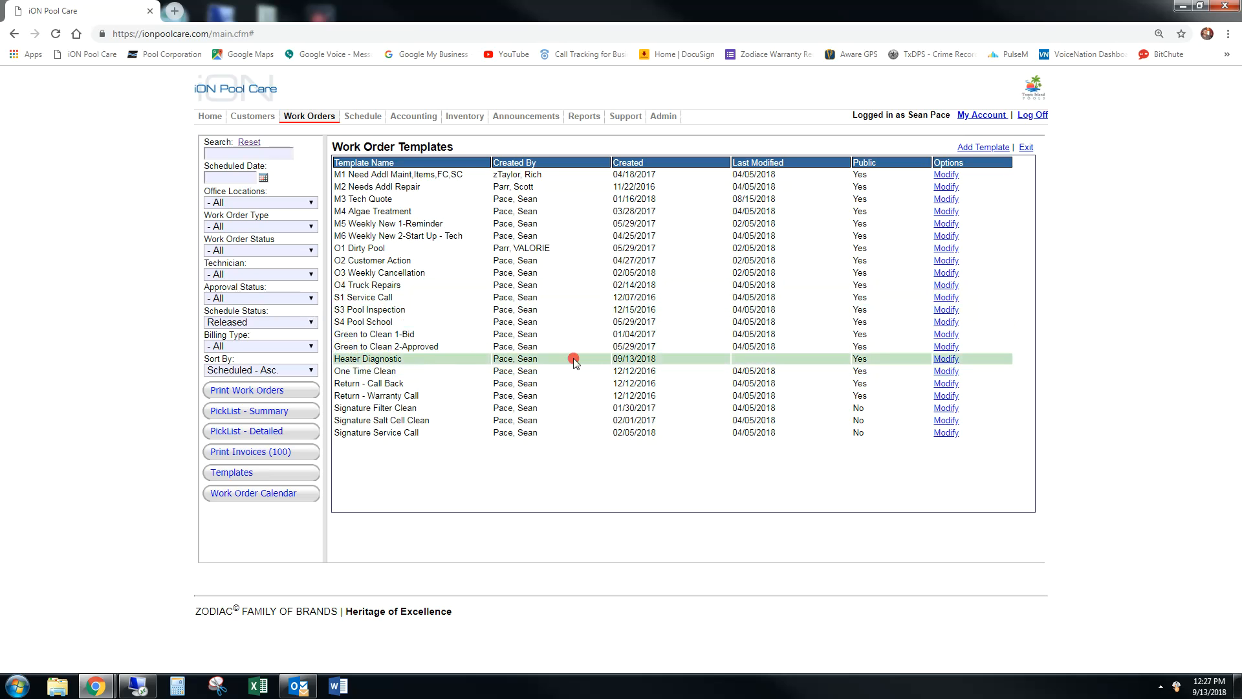
Step: Rename the saved Heater Diagnostic template as "S5 Heater Diagnostic" and save it
{"action": "left_click", "coordinate": [946, 359]}
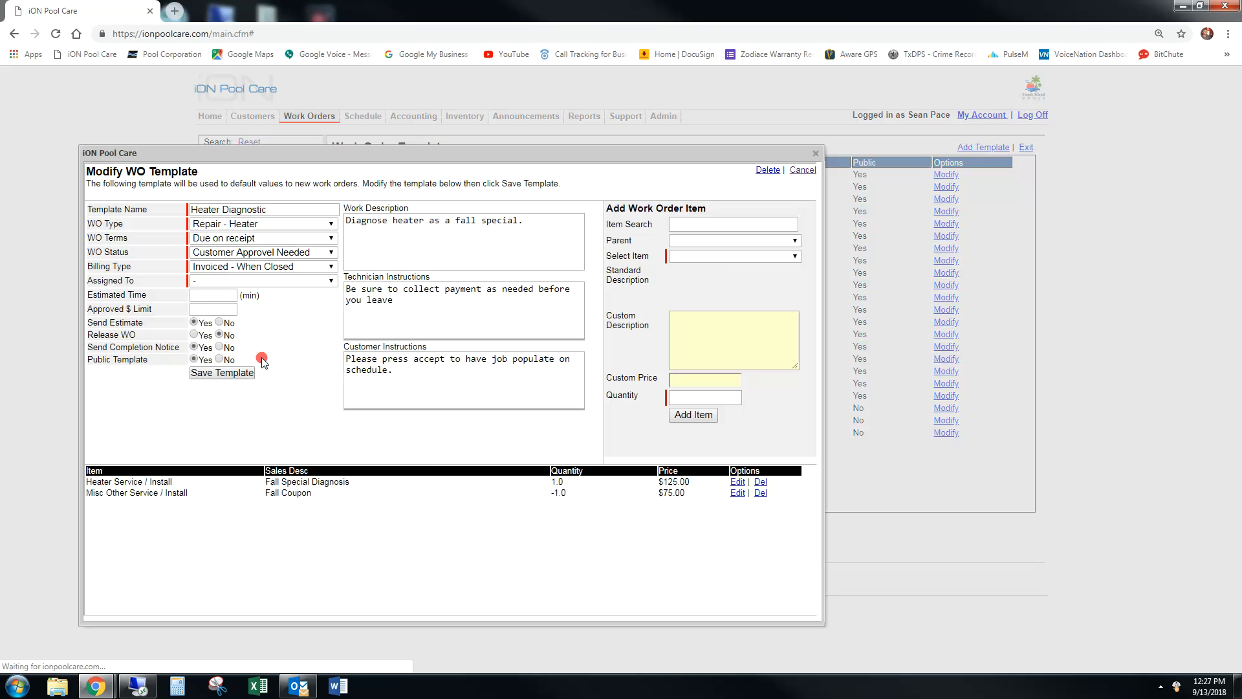
{"action": "left_click", "coordinate": [193, 209]}
{"action": "type", "text": "S"}
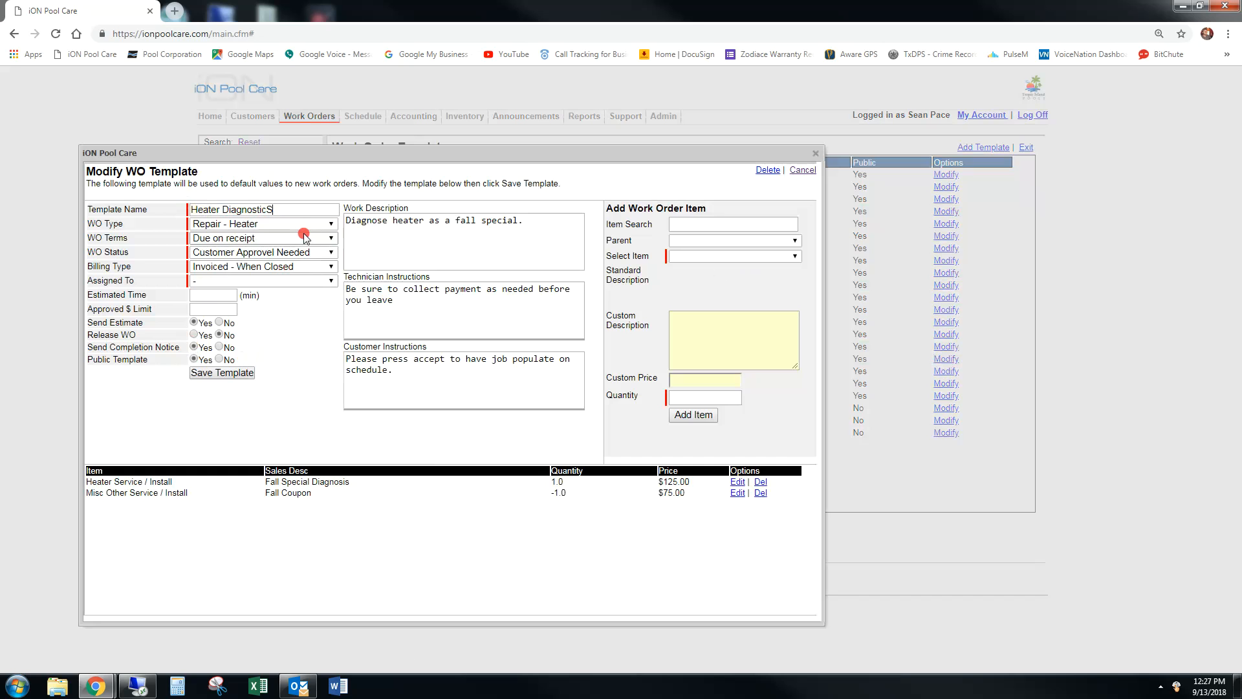
{"action": "key", "text": "BackSpace"}
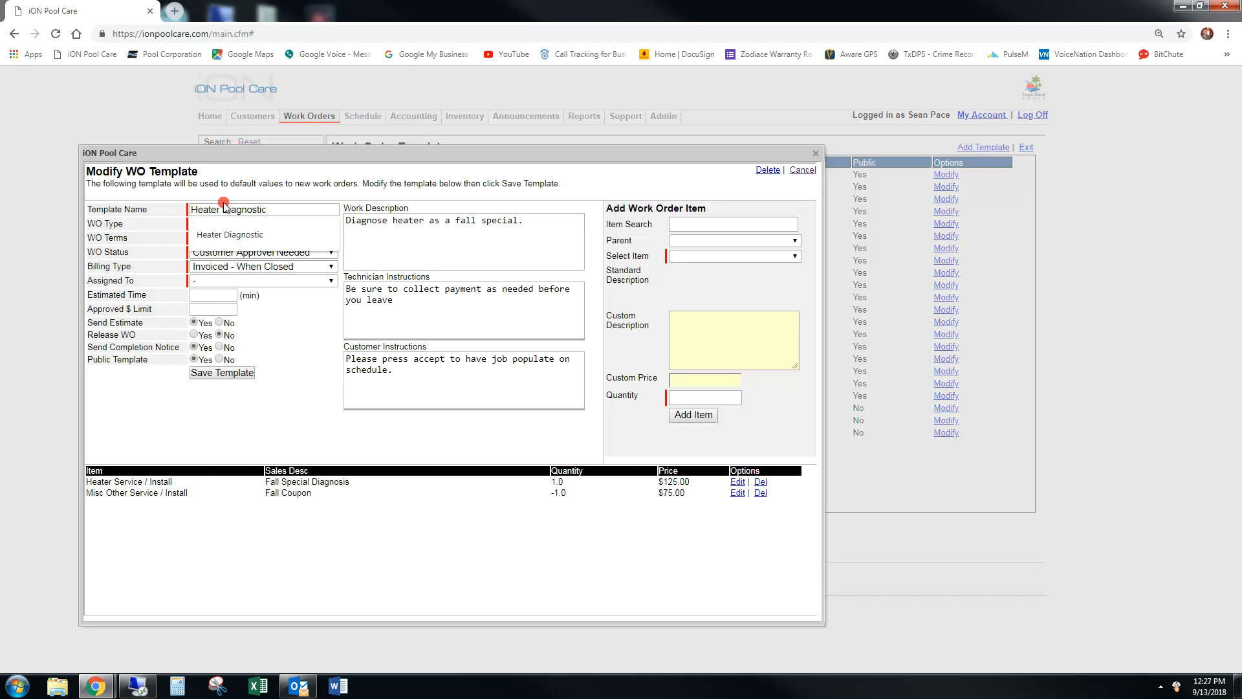
{"action": "type", "text": "S"}
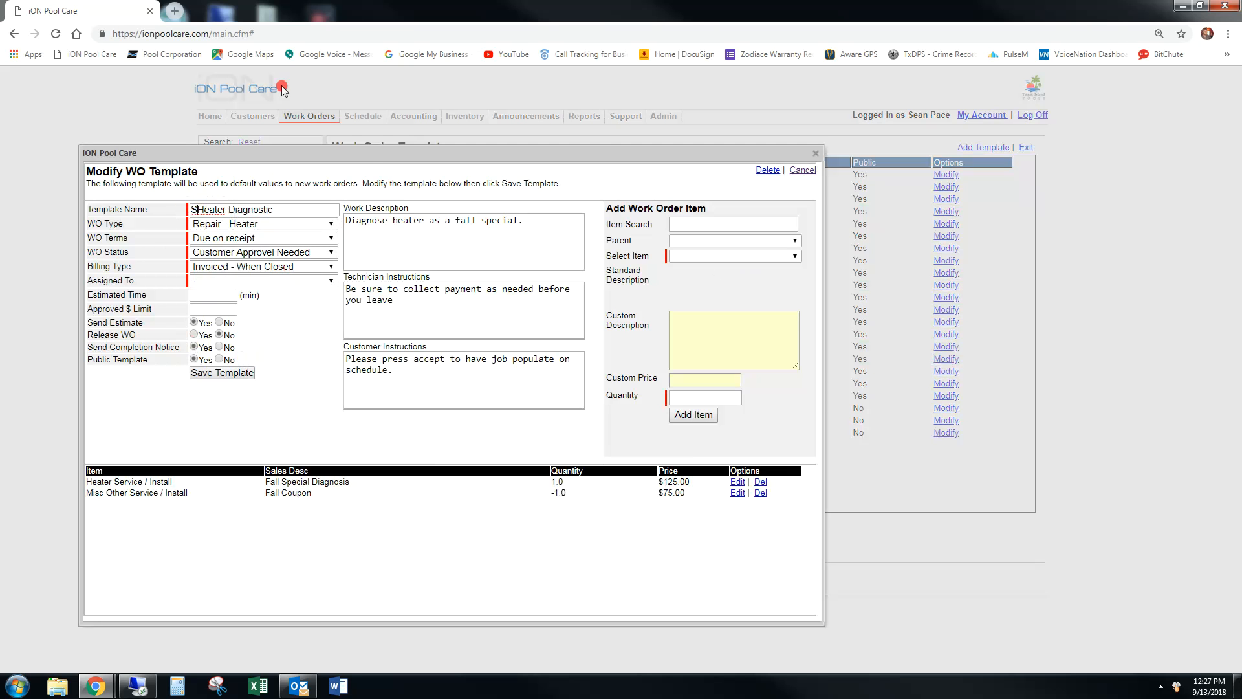
{"action": "left_click_drag", "start_coordinate": [365, 151], "coordinate": [736, 343]}
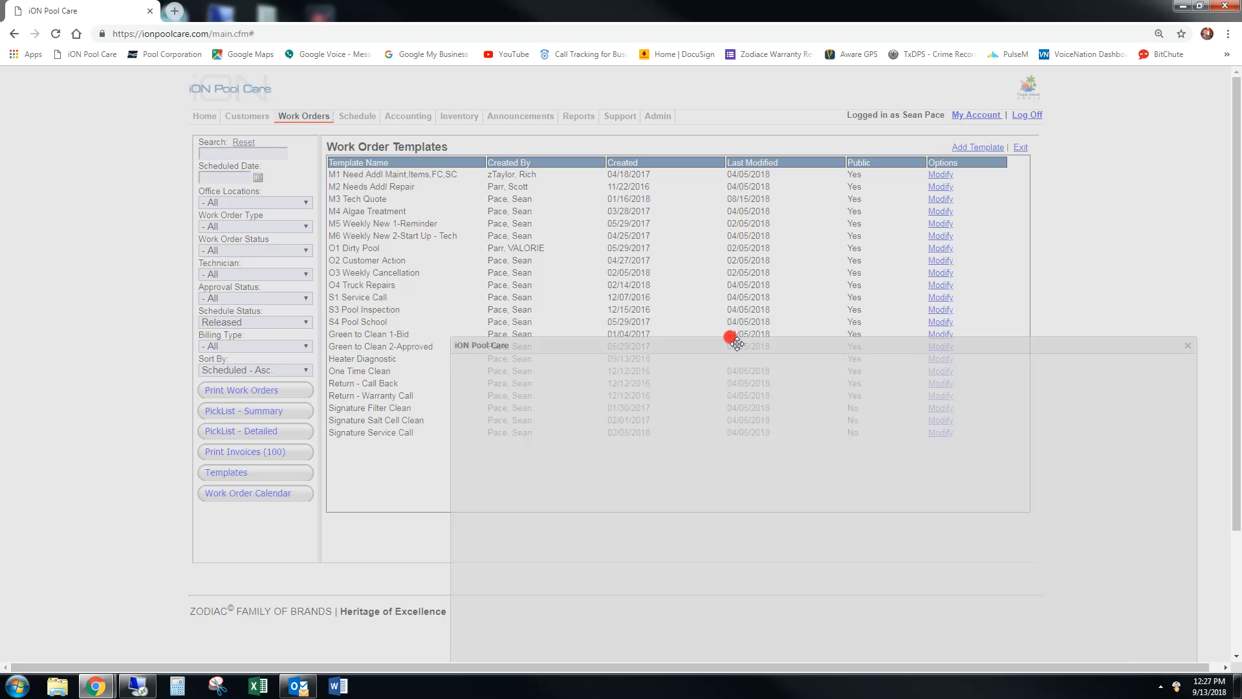
{"action": "left_click_drag", "start_coordinate": [736, 343], "coordinate": [390, 123]}
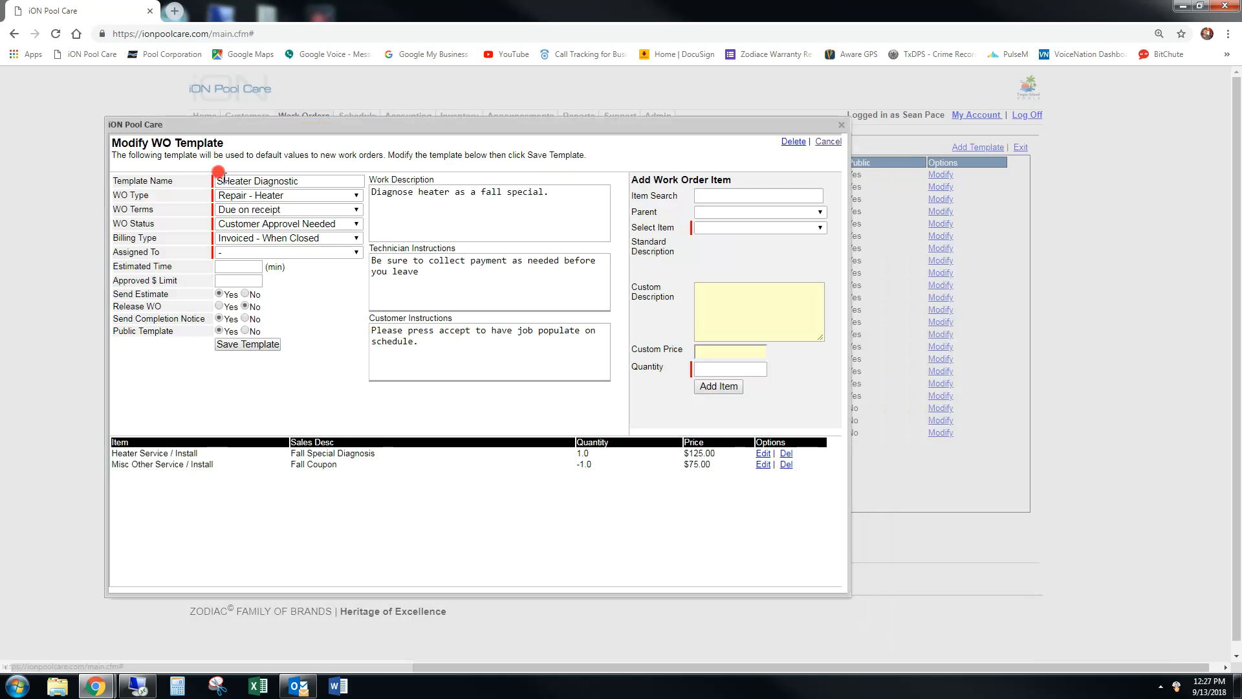
{"action": "type", "text": "5"}
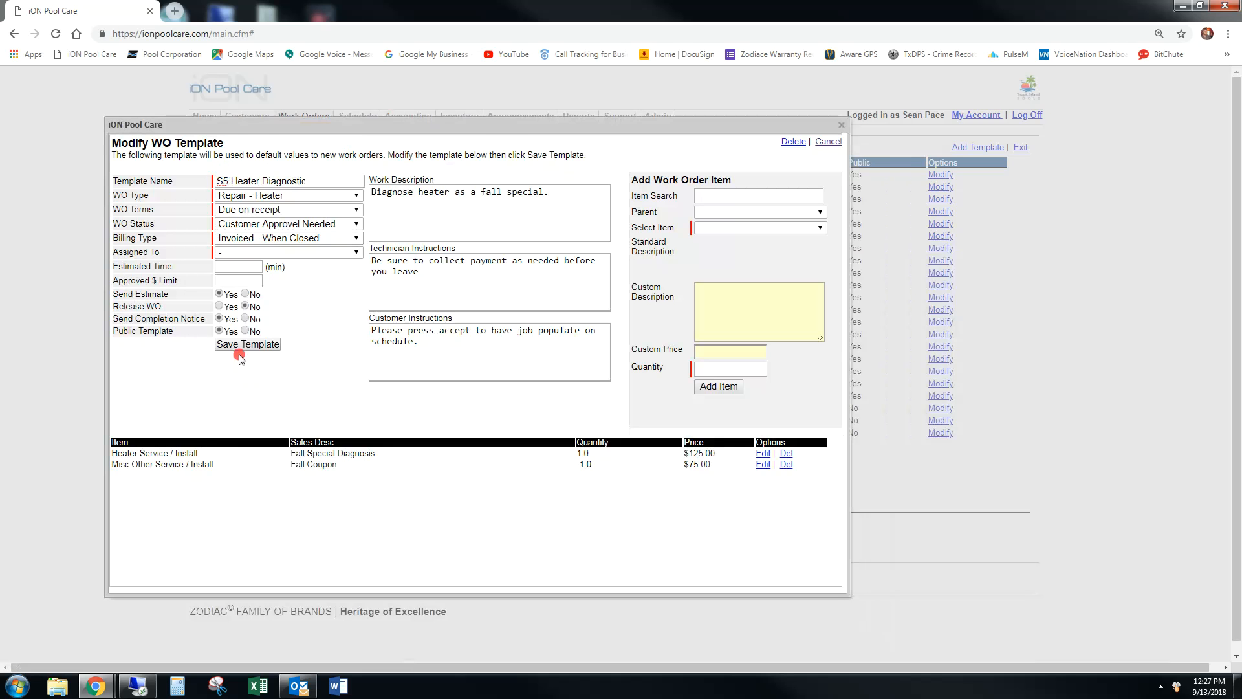
{"action": "left_click", "coordinate": [240, 350]}
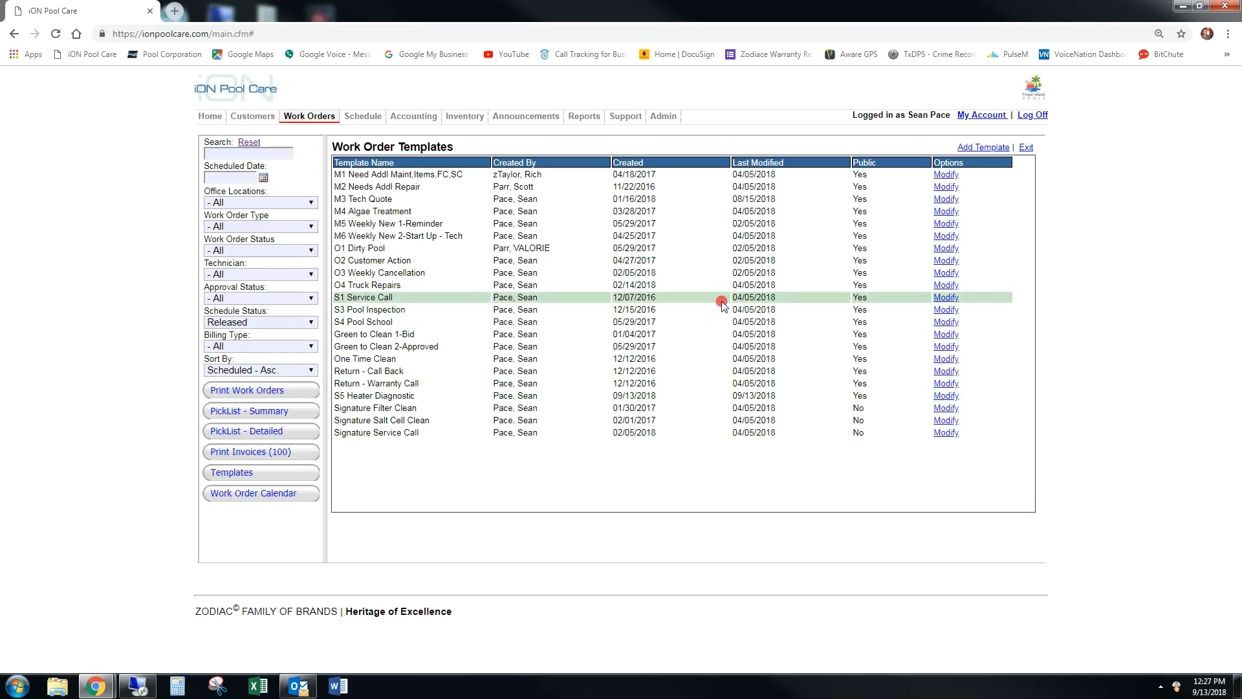
Step: Check how the S4 Pool School template's name is spaced, and save the S5 Heater Diagnostic template with matching leading spacing in its name
{"action": "left_click", "coordinate": [860, 322]}
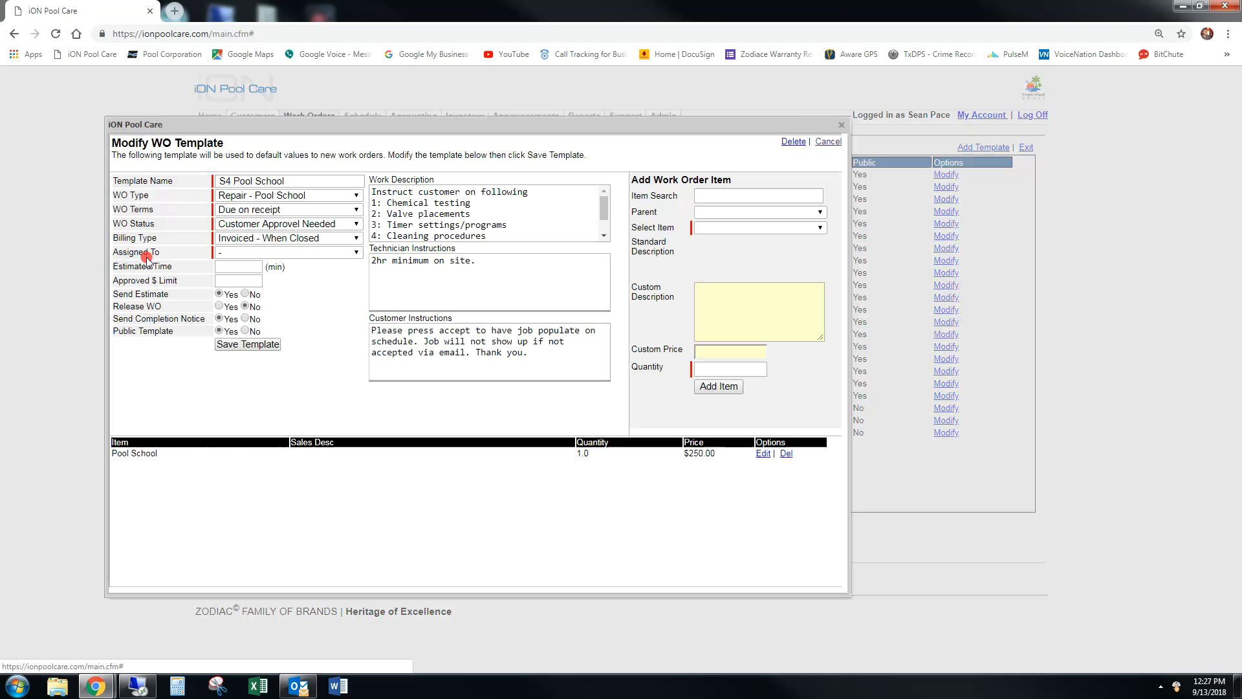
{"action": "left_click", "coordinate": [221, 182]}
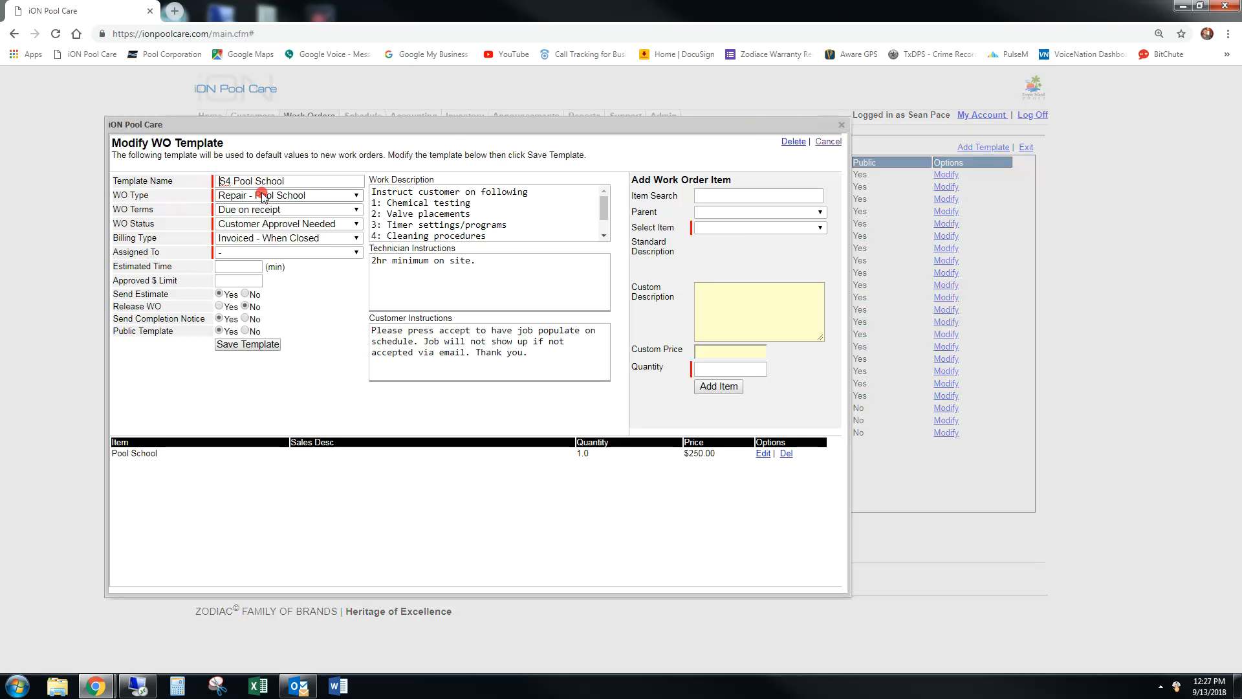
{"action": "left_click", "coordinate": [841, 125]}
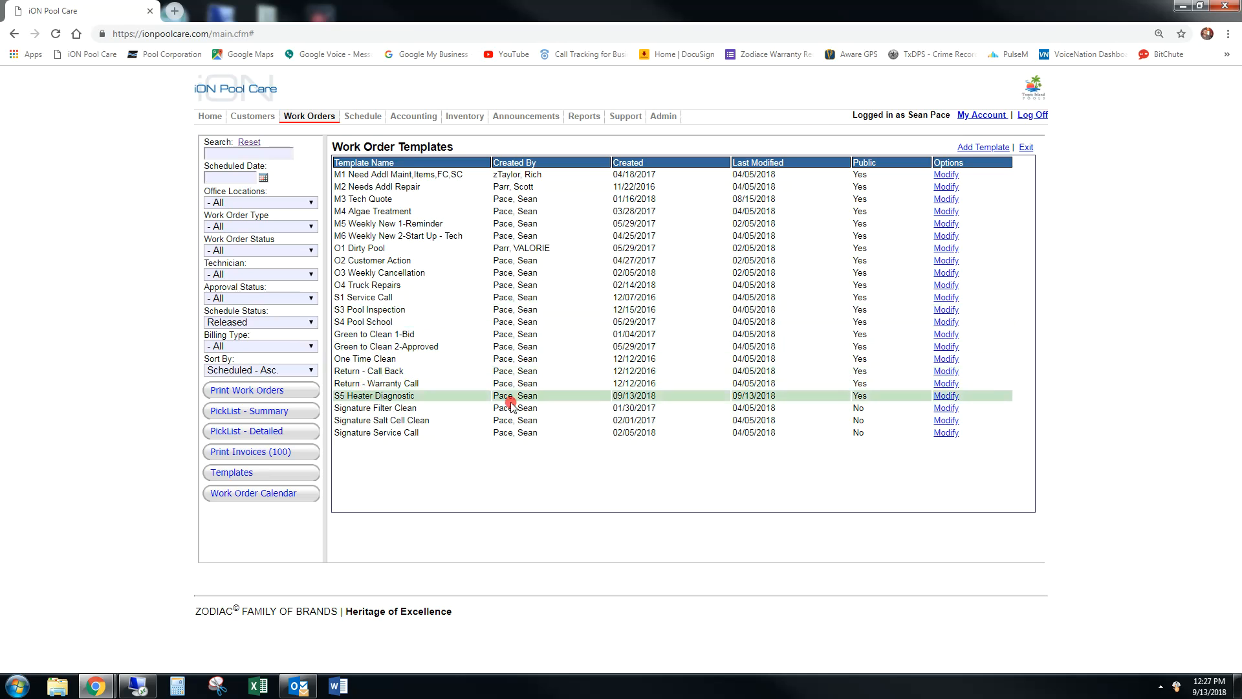
{"action": "left_click", "coordinate": [941, 397]}
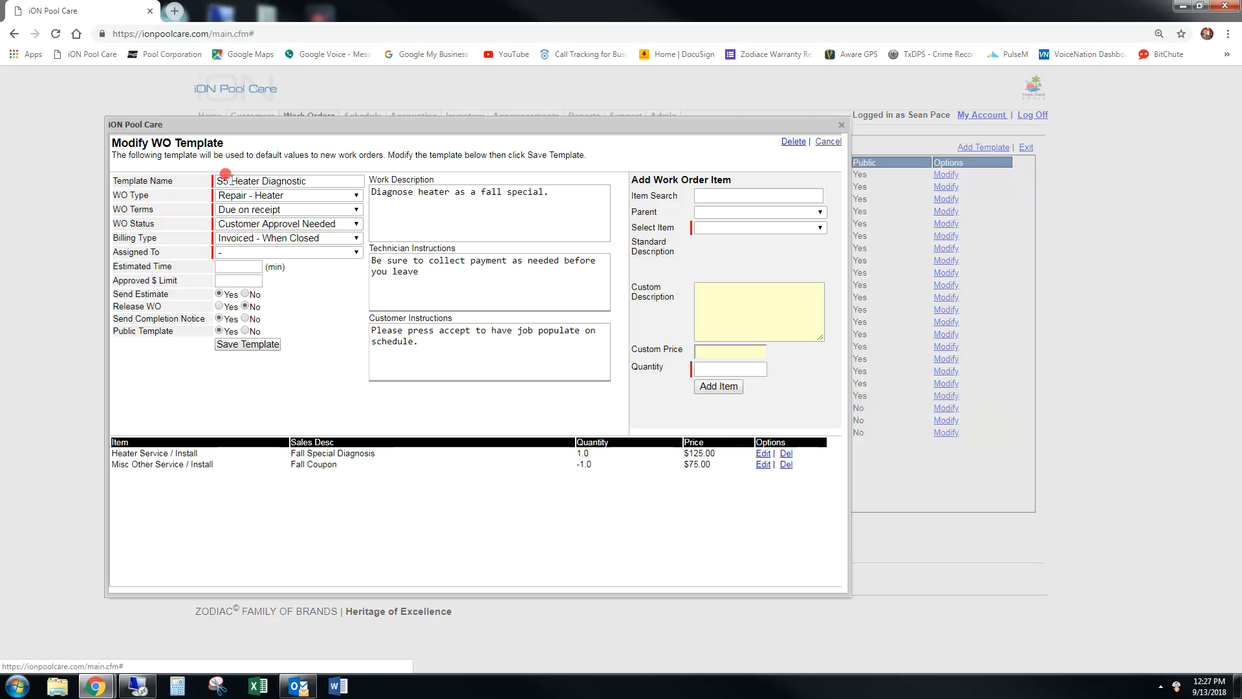
{"action": "left_click", "coordinate": [249, 345]}
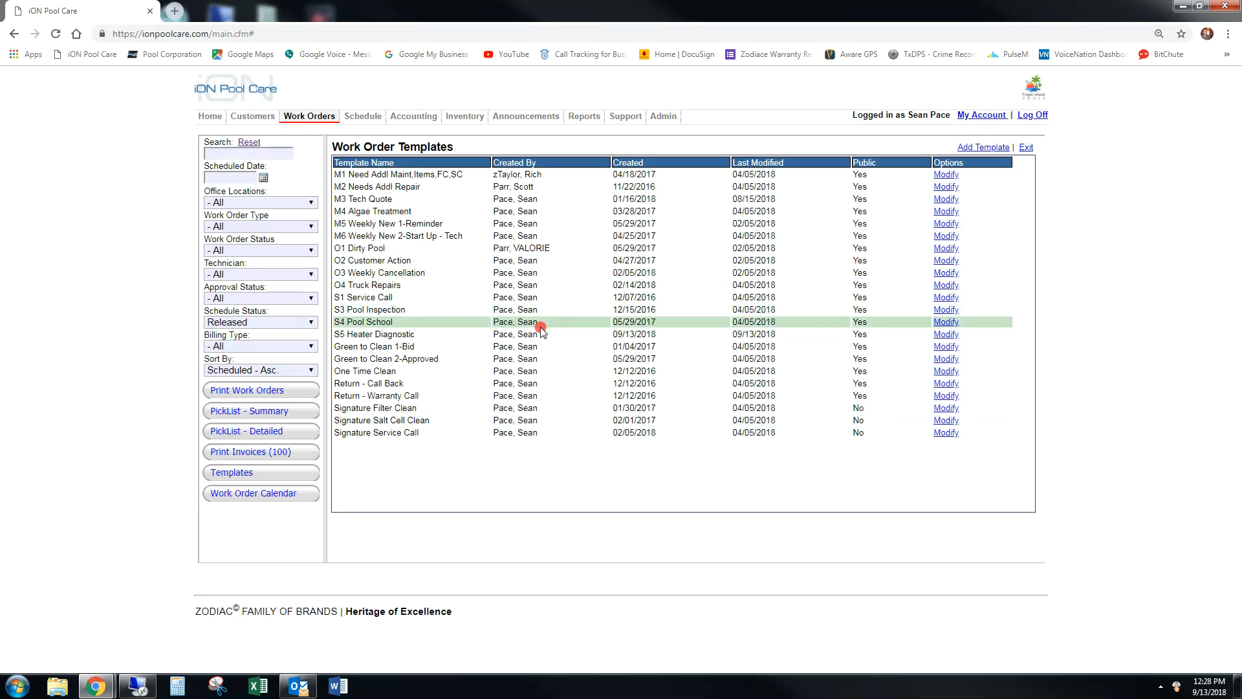
Step: Delete the S5 Heater Diagnostic template from the work order templates
{"action": "left_click", "coordinate": [929, 333]}
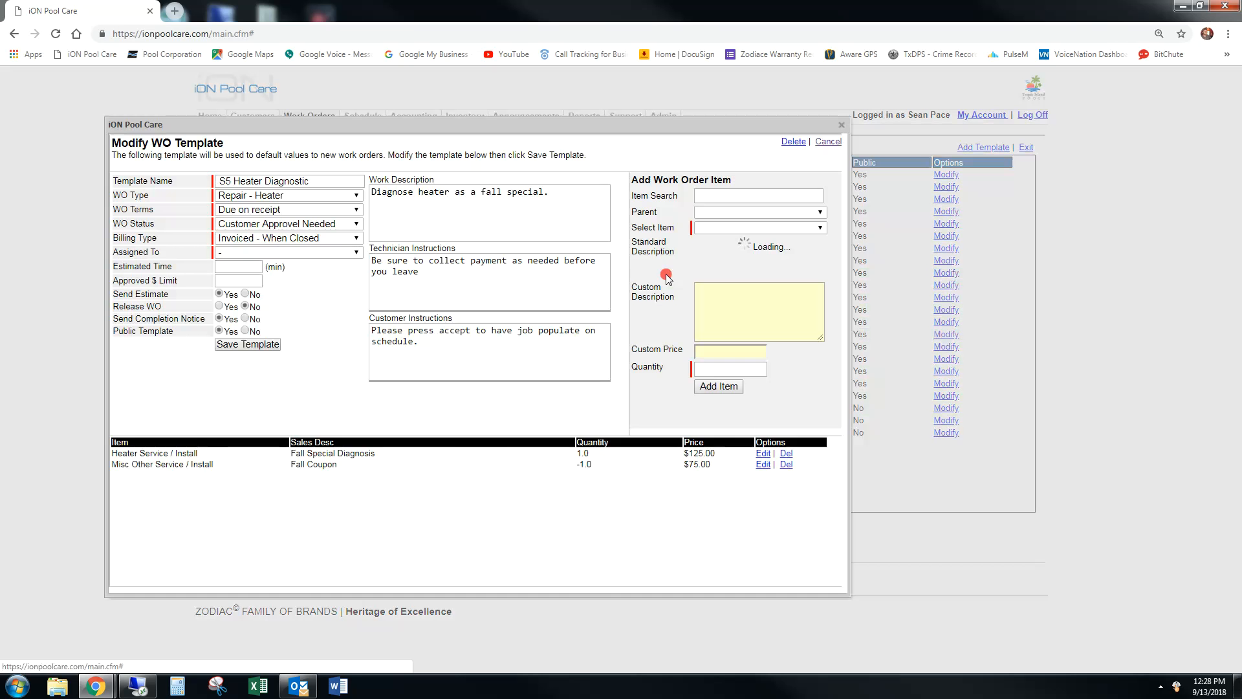
{"action": "left_click", "coordinate": [792, 142]}
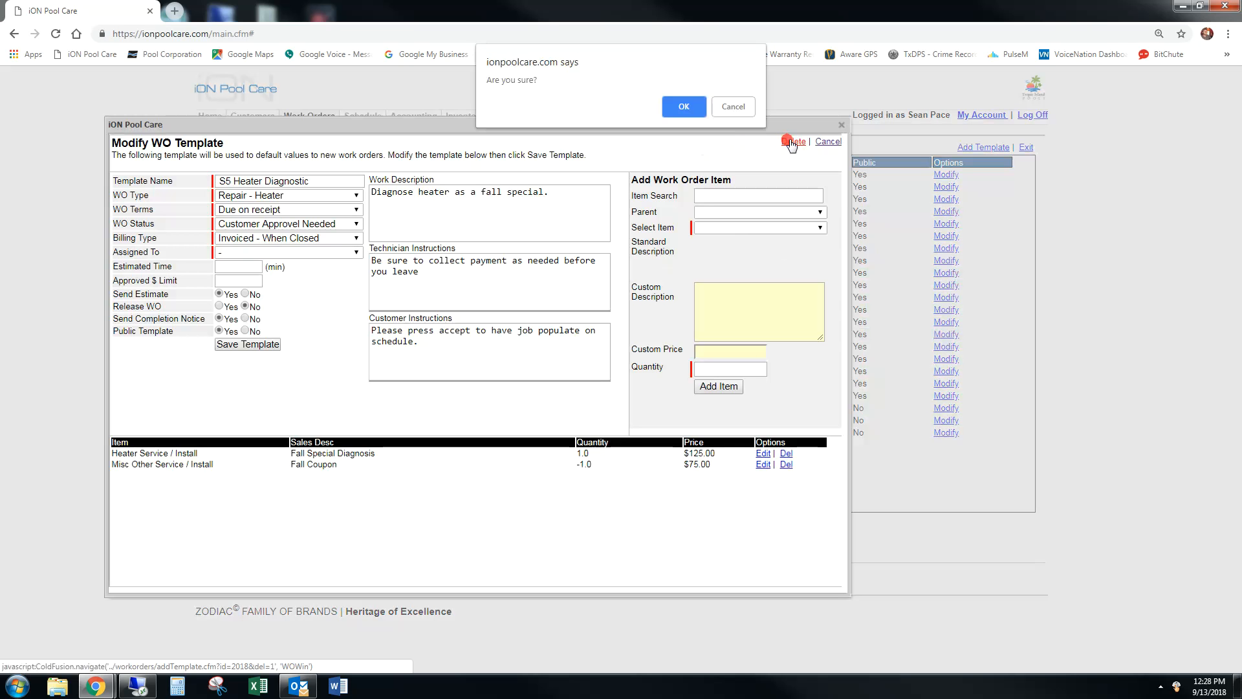
{"action": "left_click", "coordinate": [682, 106]}
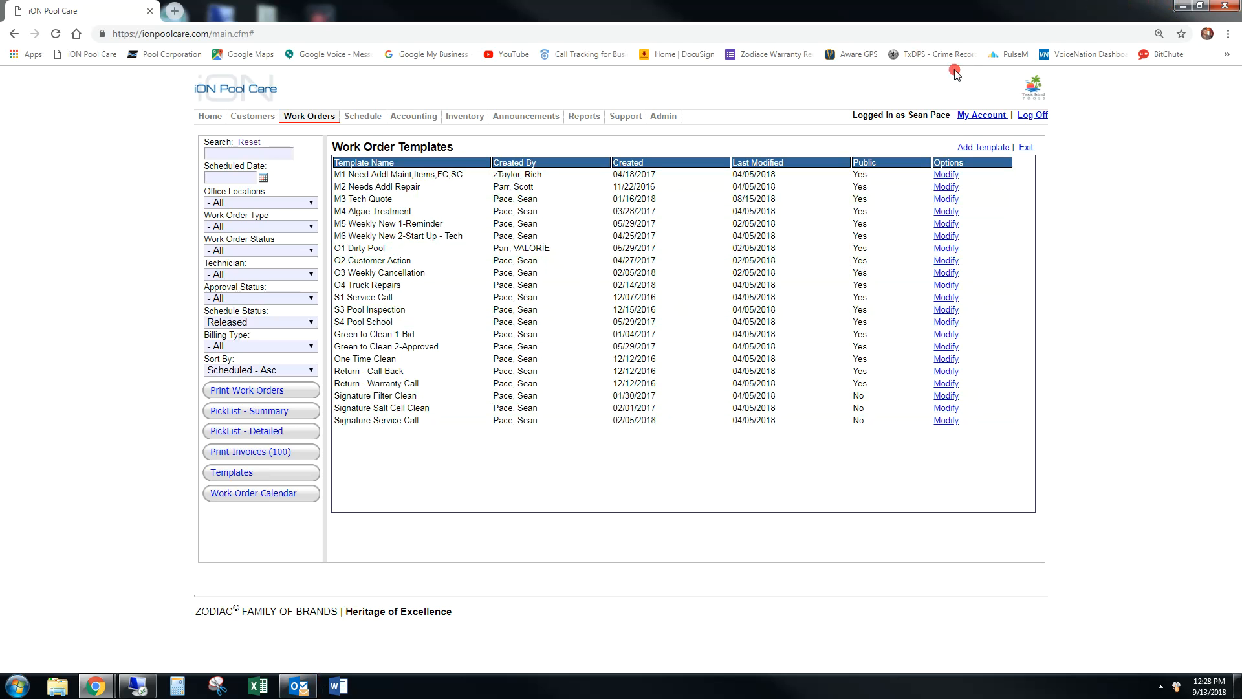
{"action": "left_click", "coordinate": [1182, 5]}
{"action": "double_click", "coordinate": [329, 44]}
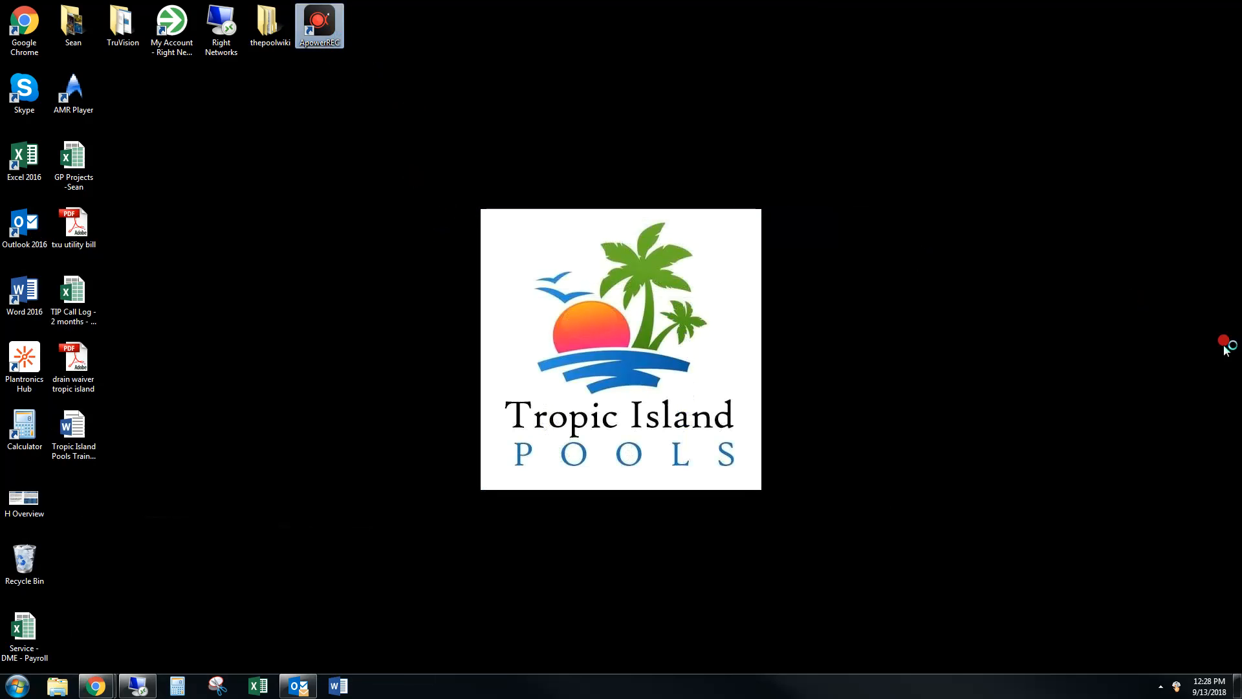